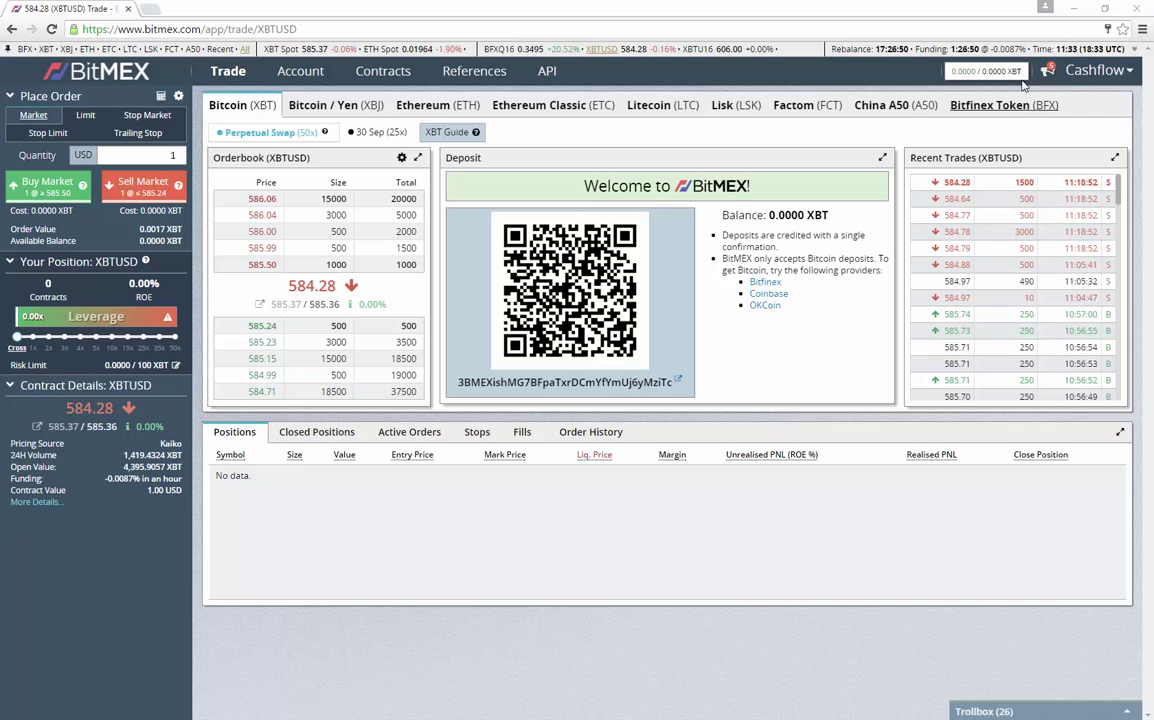
In Account & Security, choose Google Authenticator as the two-factor type to show its setup QR code
click(1100, 70)
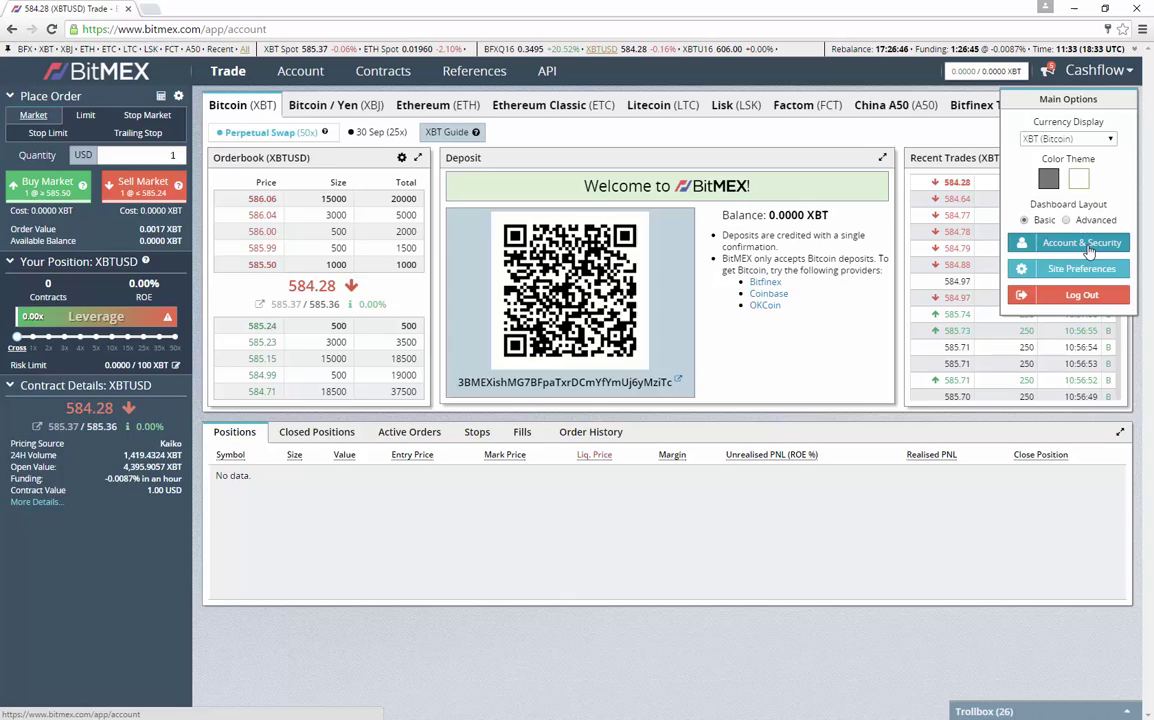
click(1020, 242)
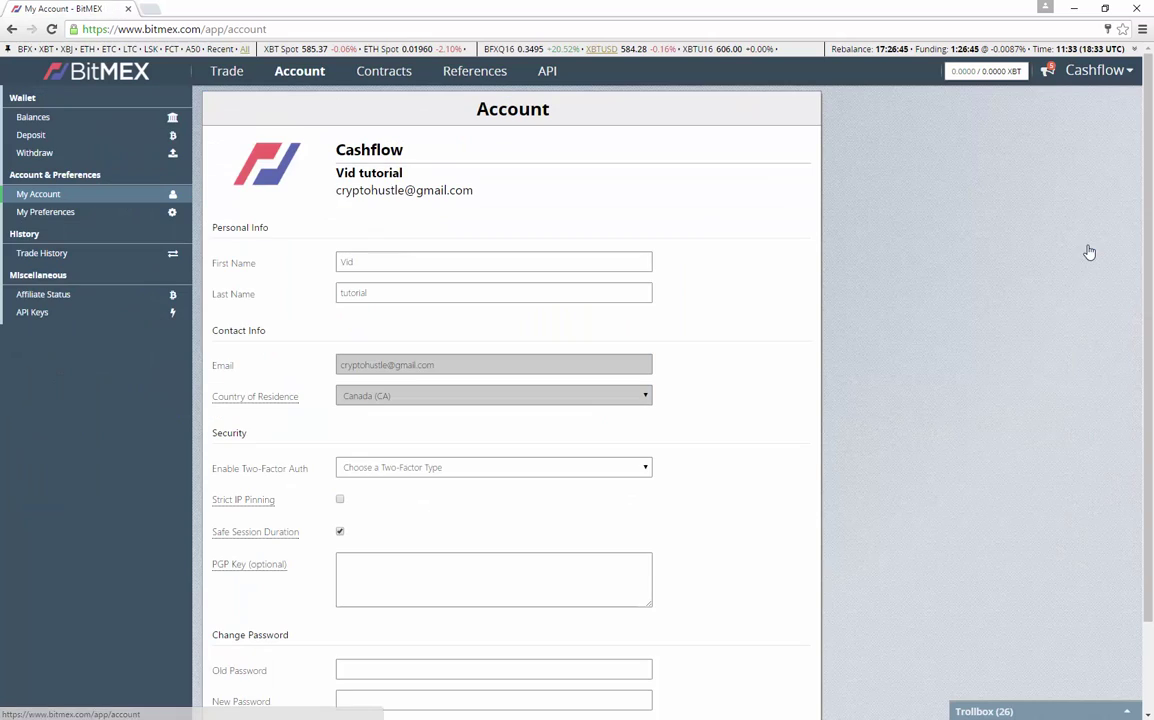
click(645, 470)
scroll(646, 471, down, 2)
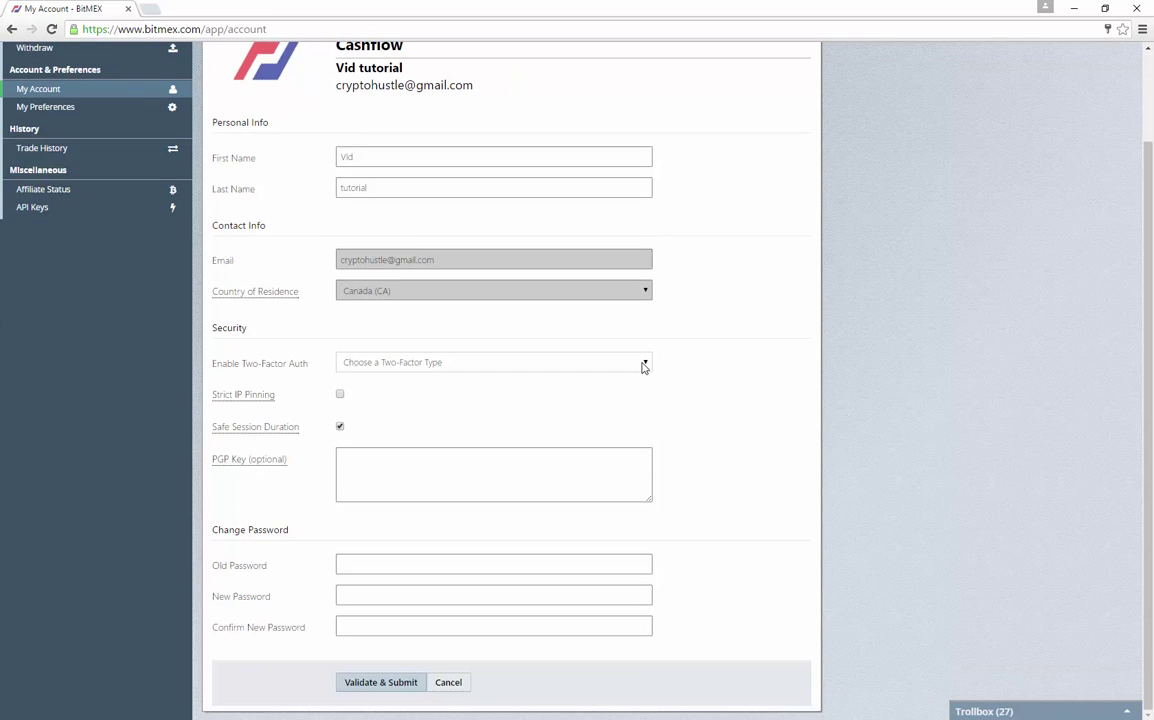
click(645, 366)
click(452, 406)
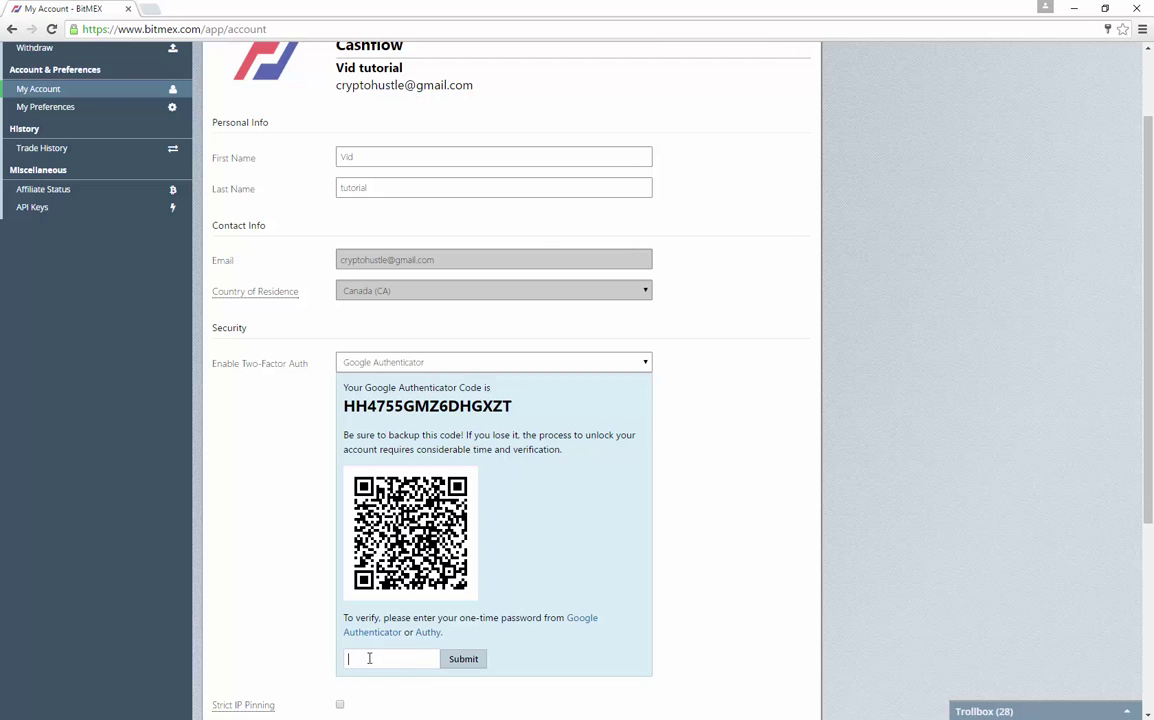
scroll(796, 650, up, 2)
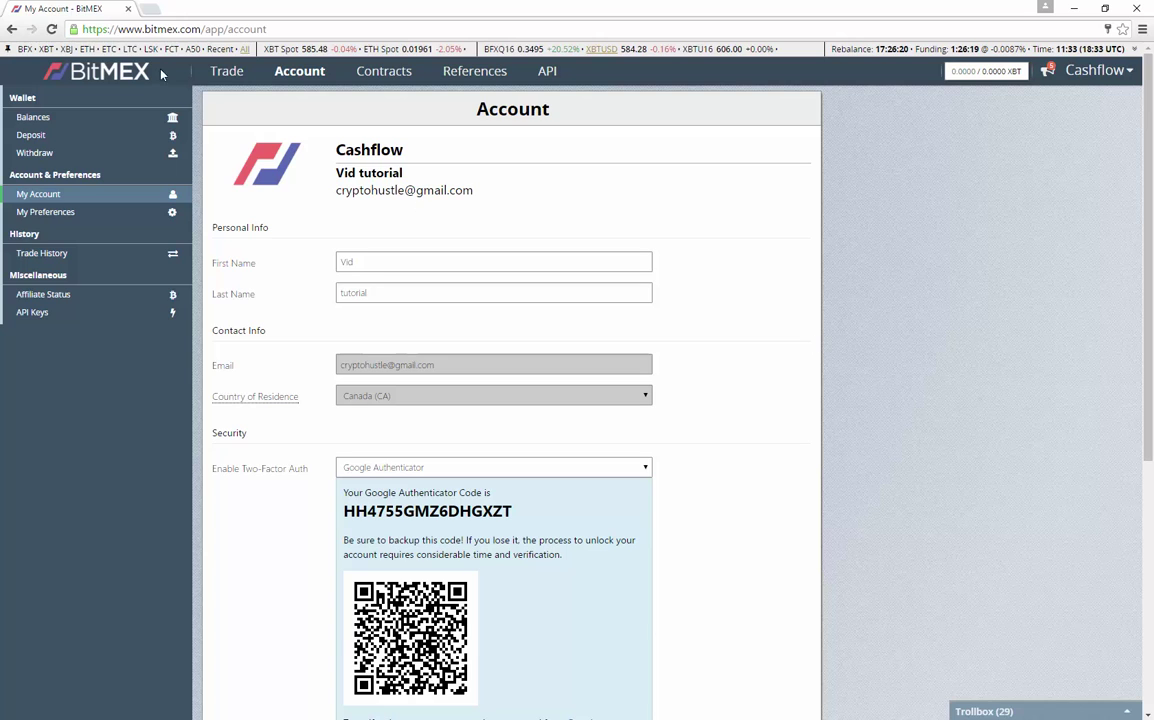
Return to the XBTUSD trade page through the BitMEX logo
click(93, 70)
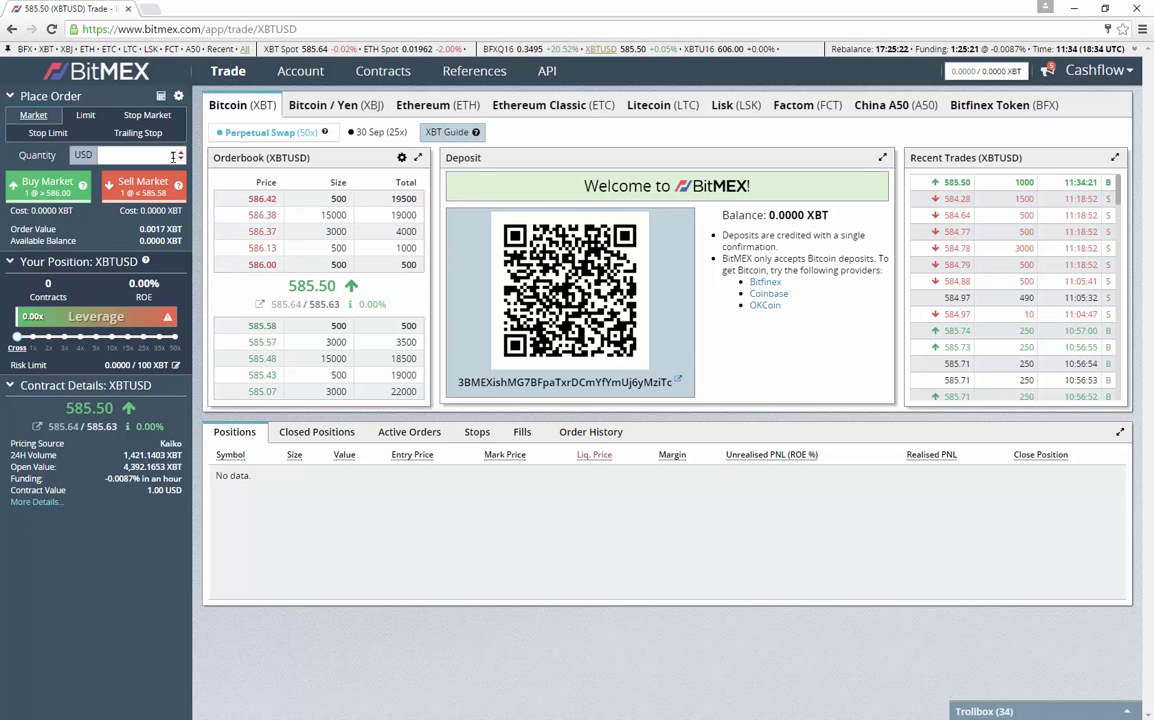
Enter an order quantity of 585 and make it a Limit order at 584.93
click(175, 157)
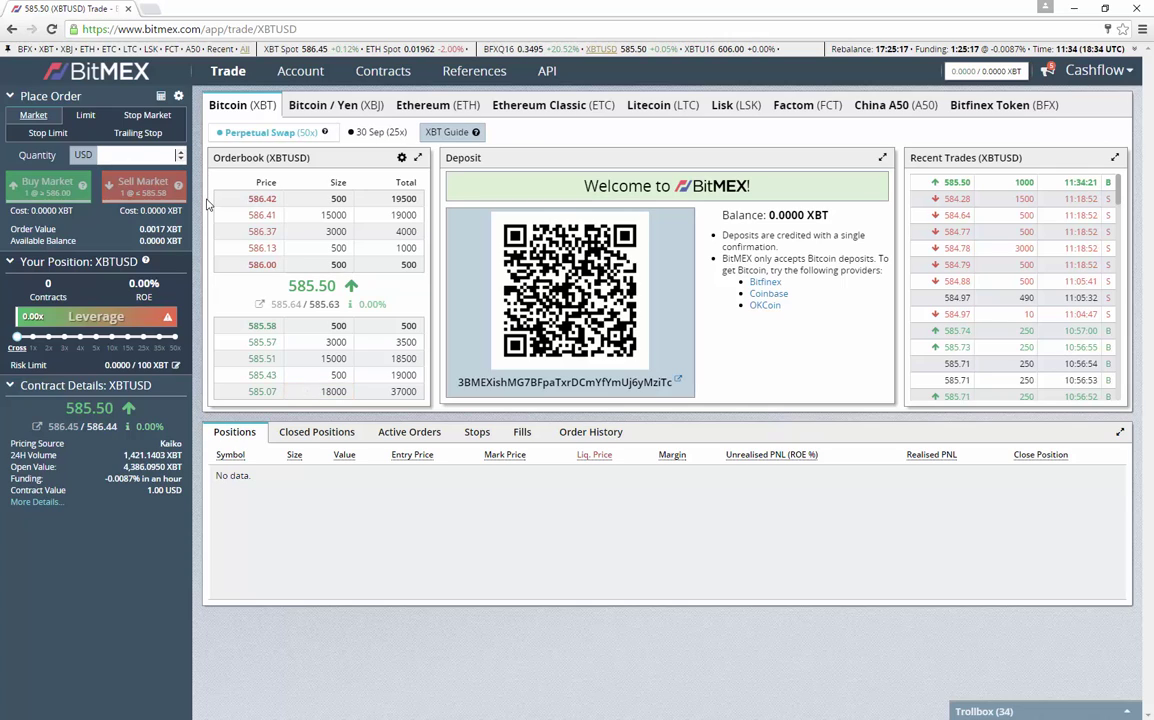
text(585)
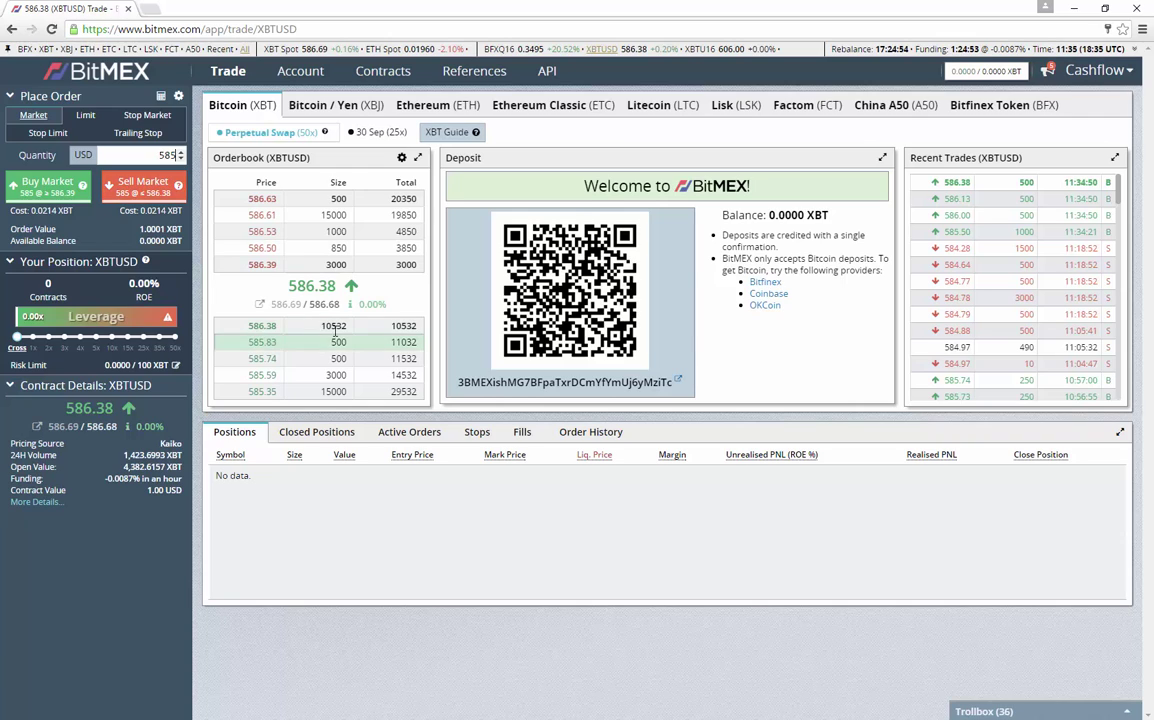
click(84, 116)
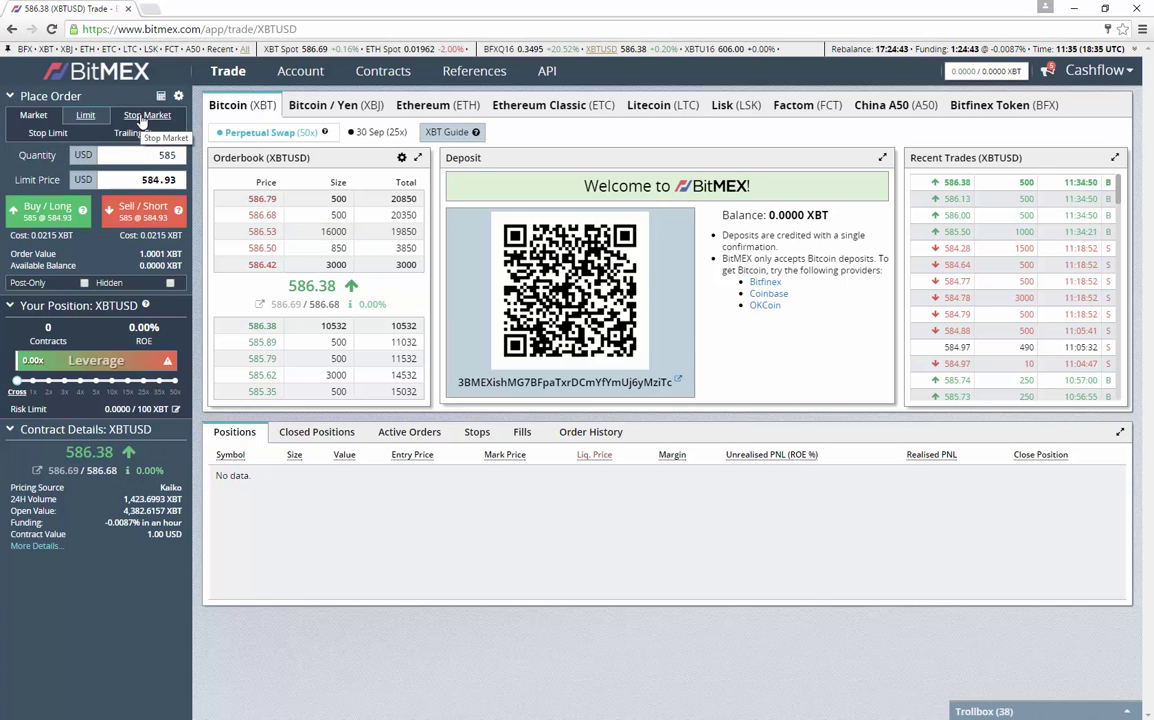
Switch the 585 USD order back to a Market order
click(29, 120)
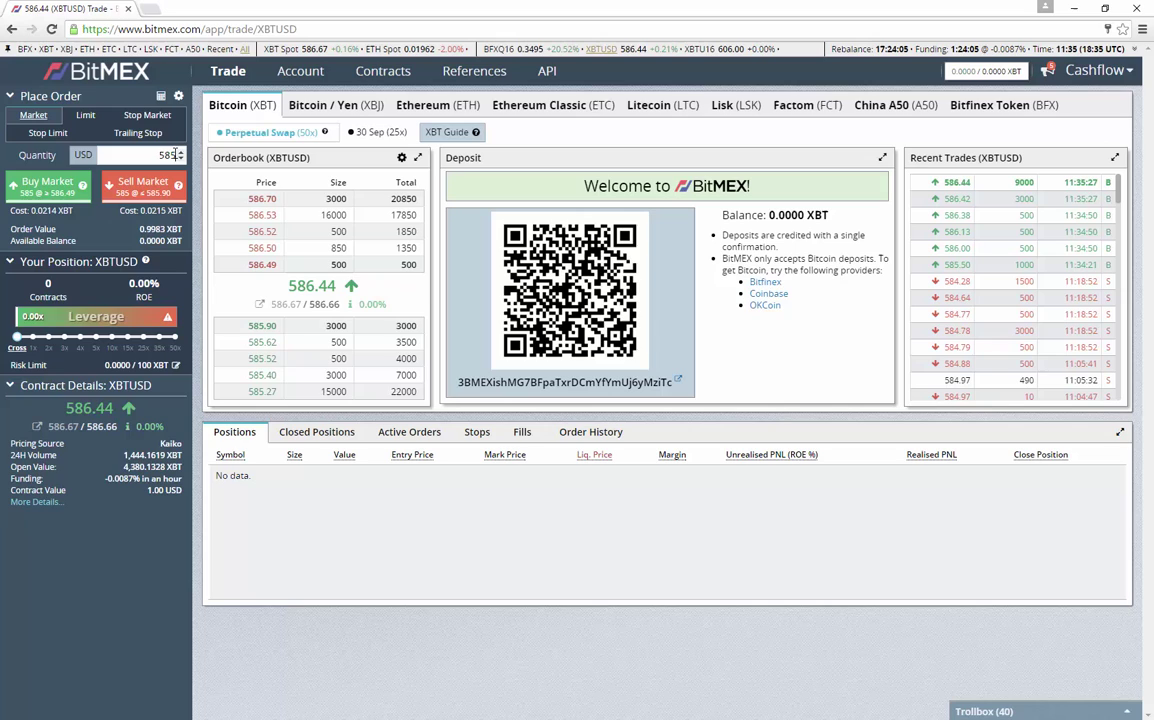
Change the market order quantity to 5850, then replace it with 500 USD
text(0)
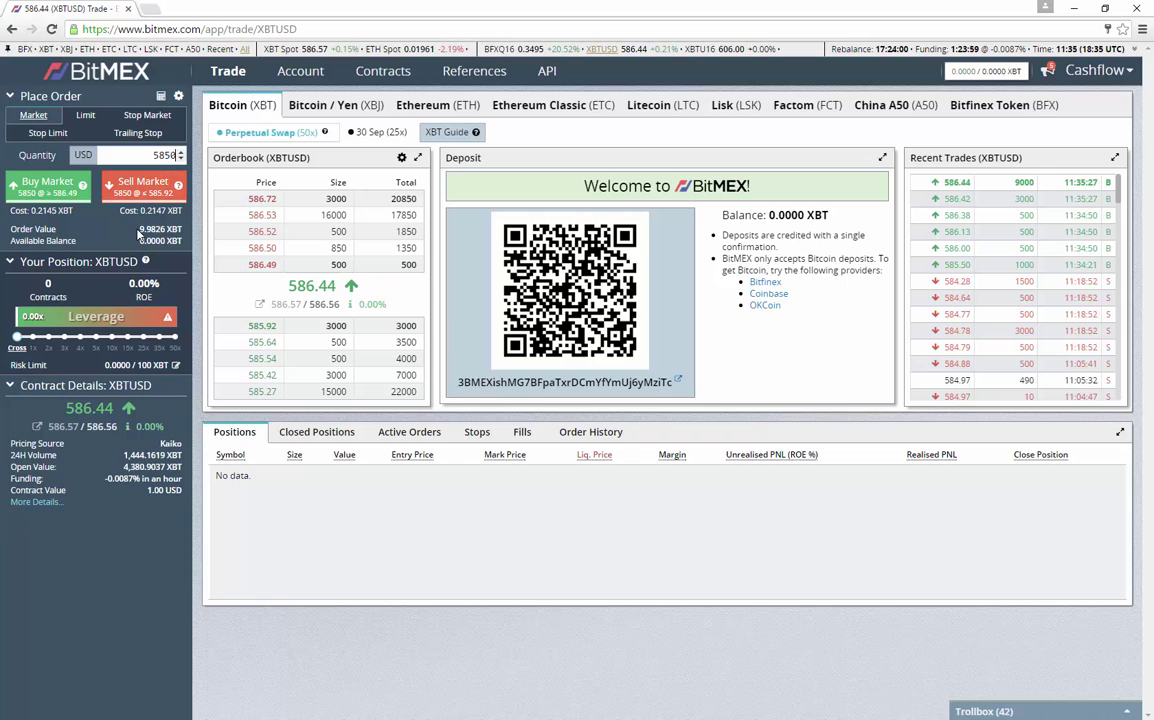
mouse_move(150, 236)
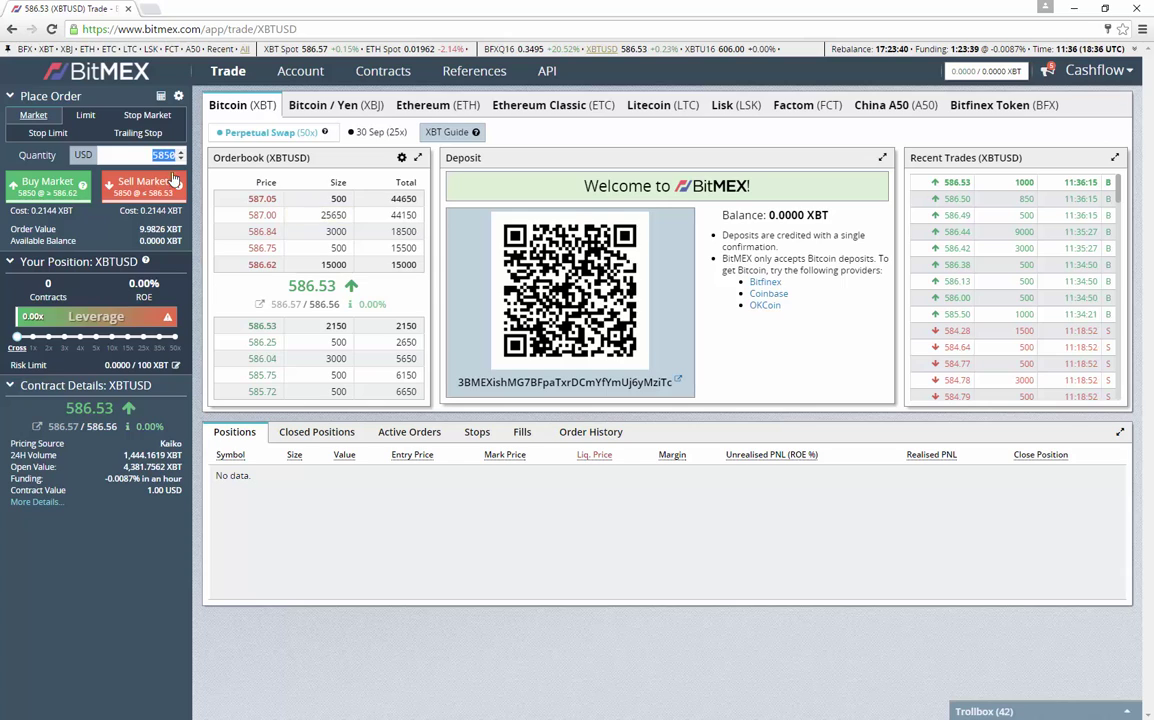
double_click(158, 155)
key(BackSpace)
text(500)
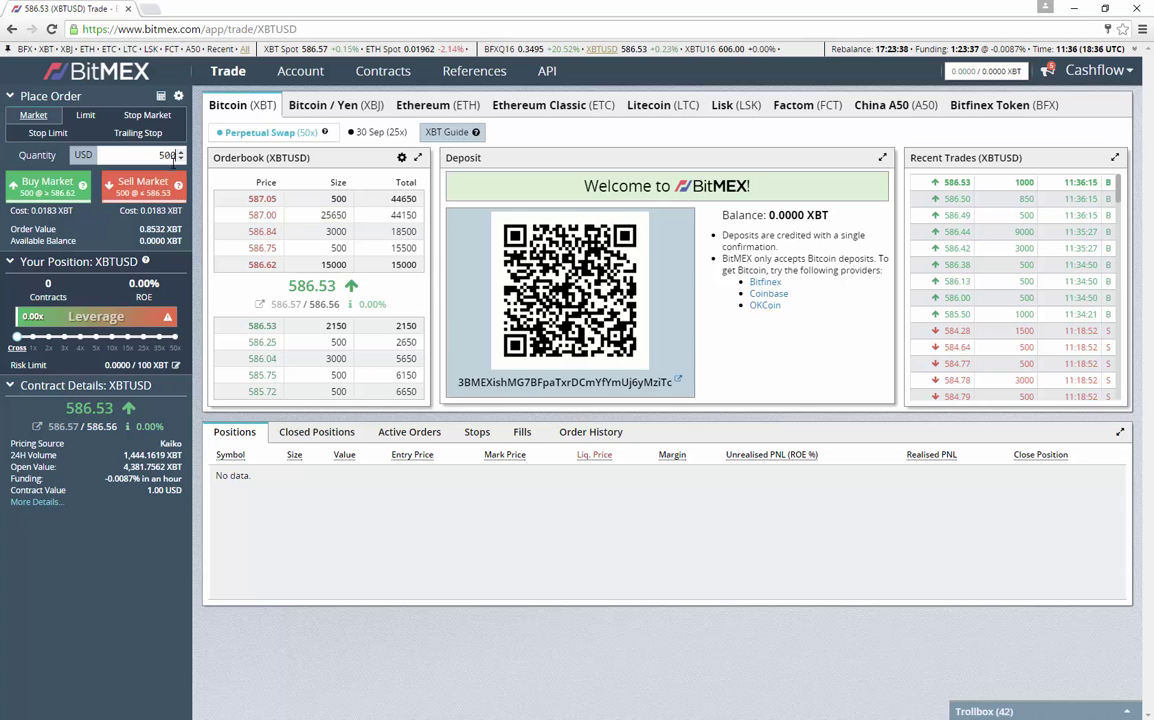
Set leverage to 10x and cut the market order quantity to 5 contracts
click(111, 336)
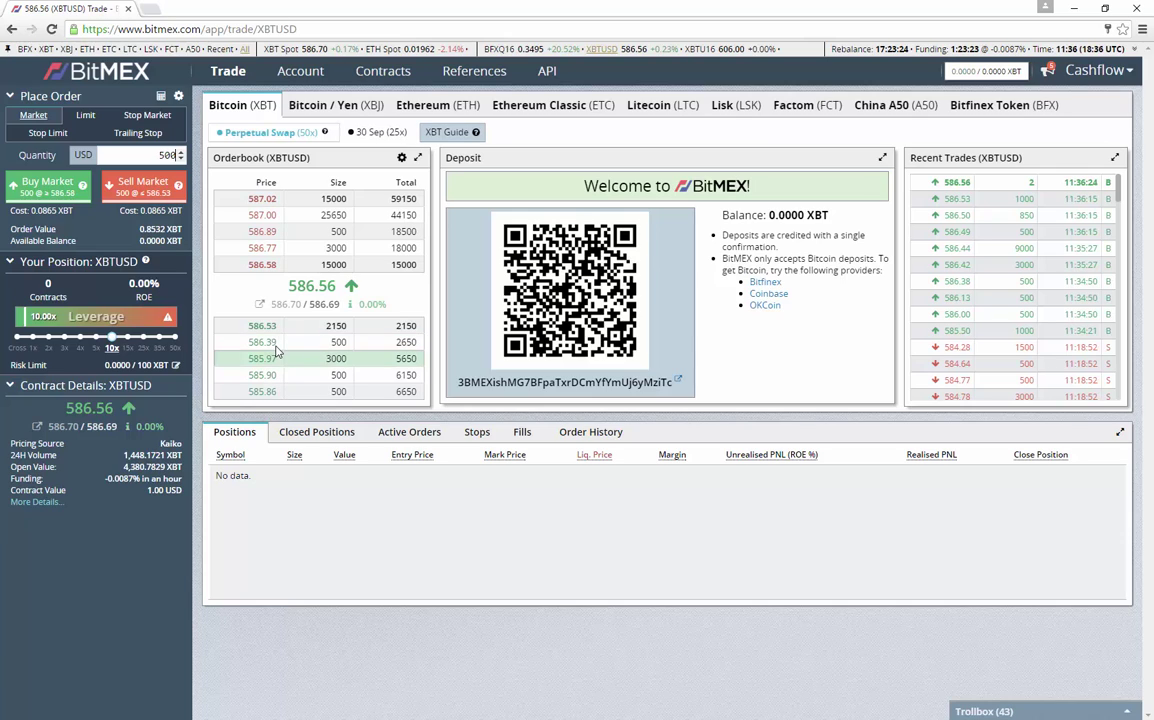
key(BackSpace)
key(BackSpace)
key(BackSpace)
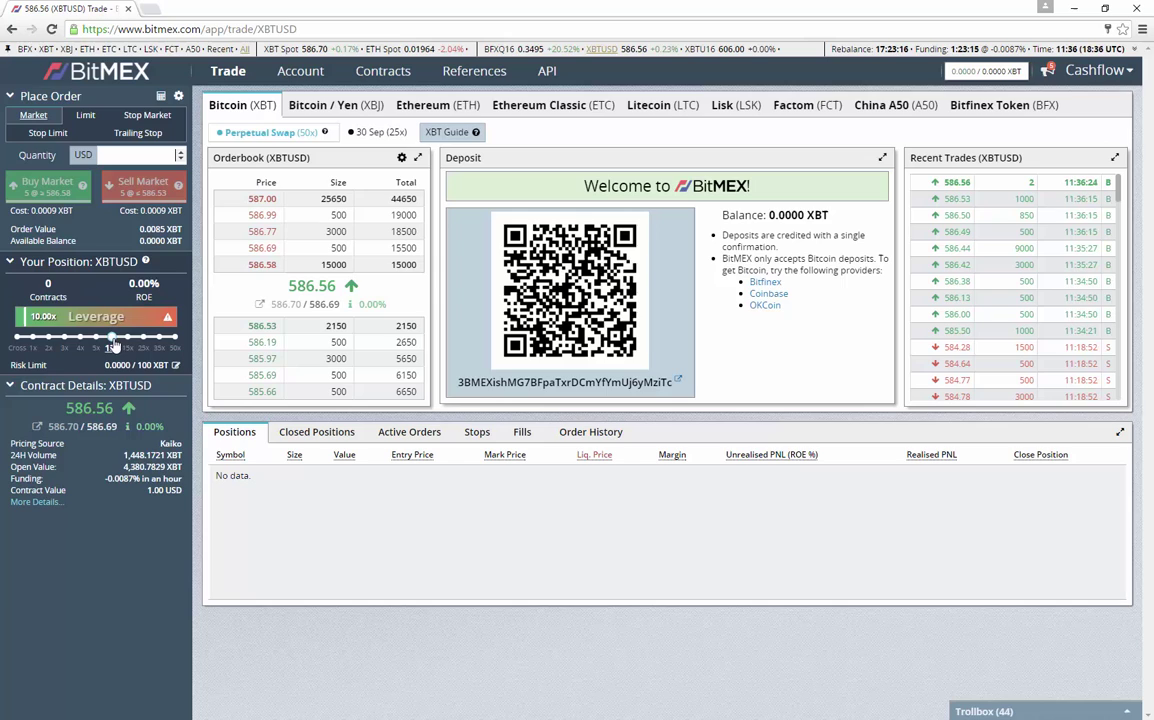
text(50)
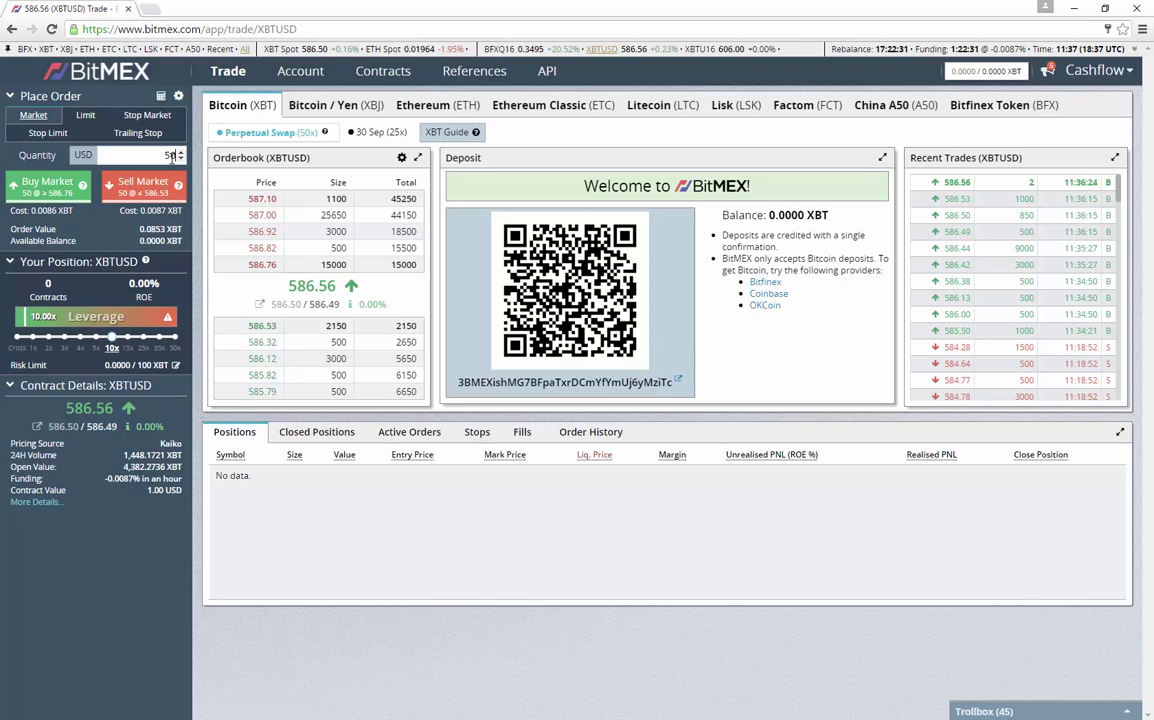
key(BackSpace)
key(BackSpace)
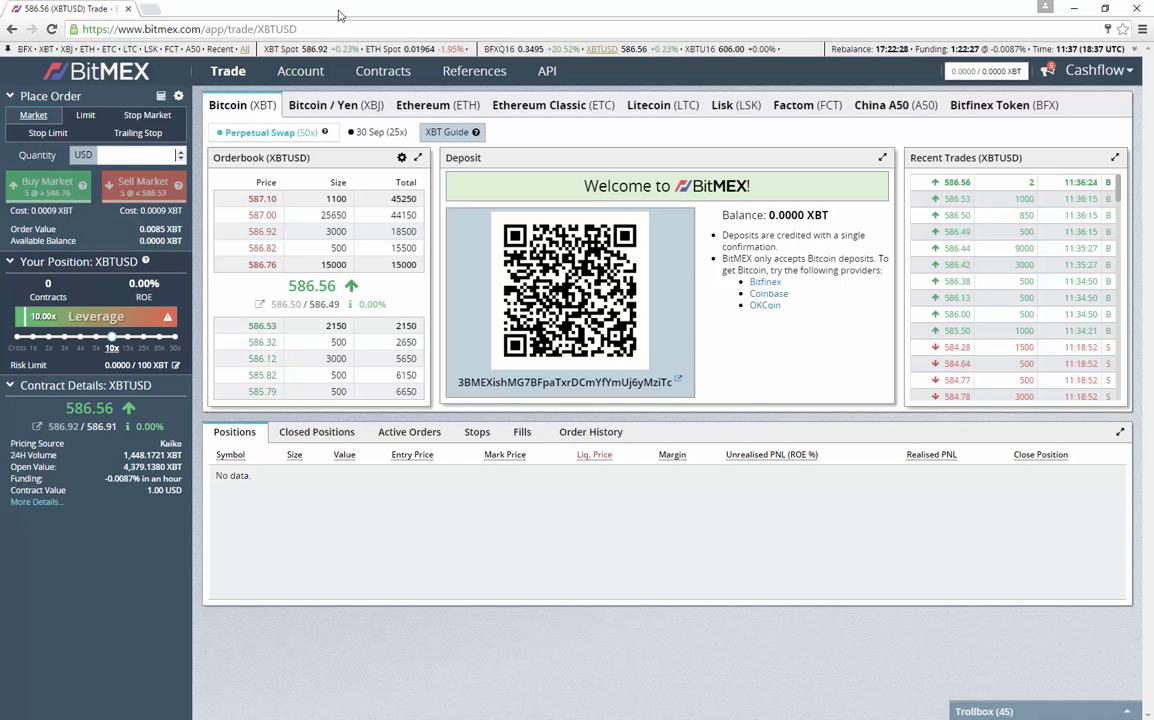
Move the leverage slider back to Cross (0.00x)
click(22, 338)
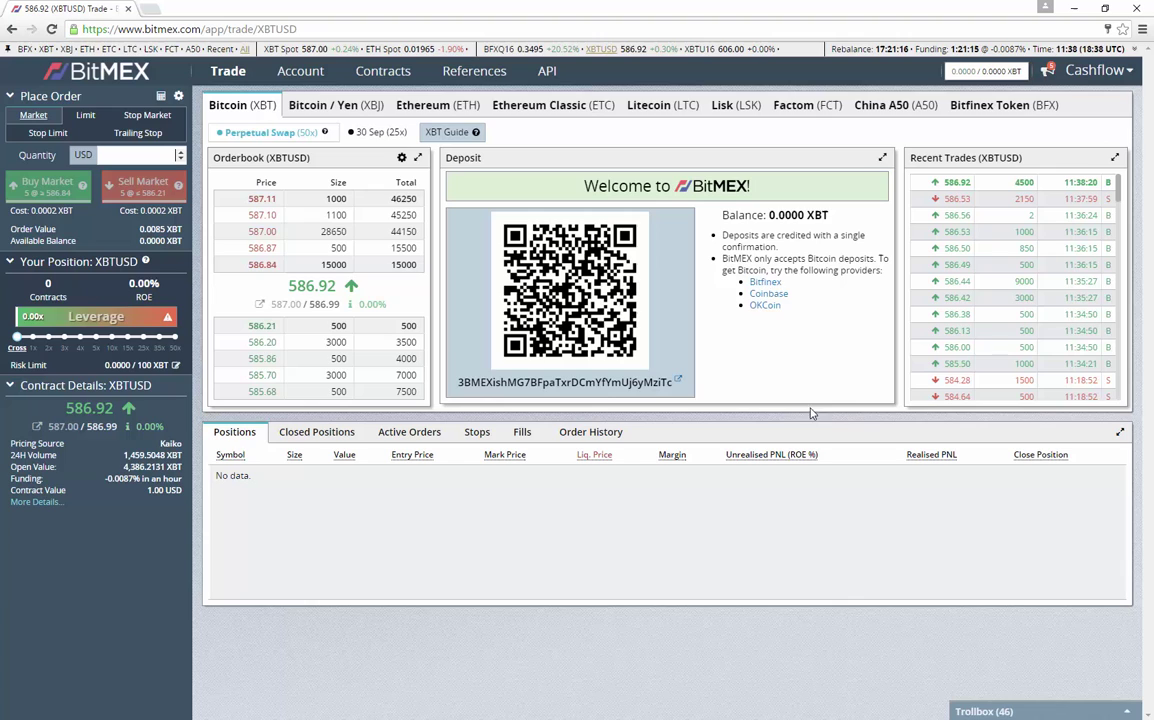
click(368, 133)
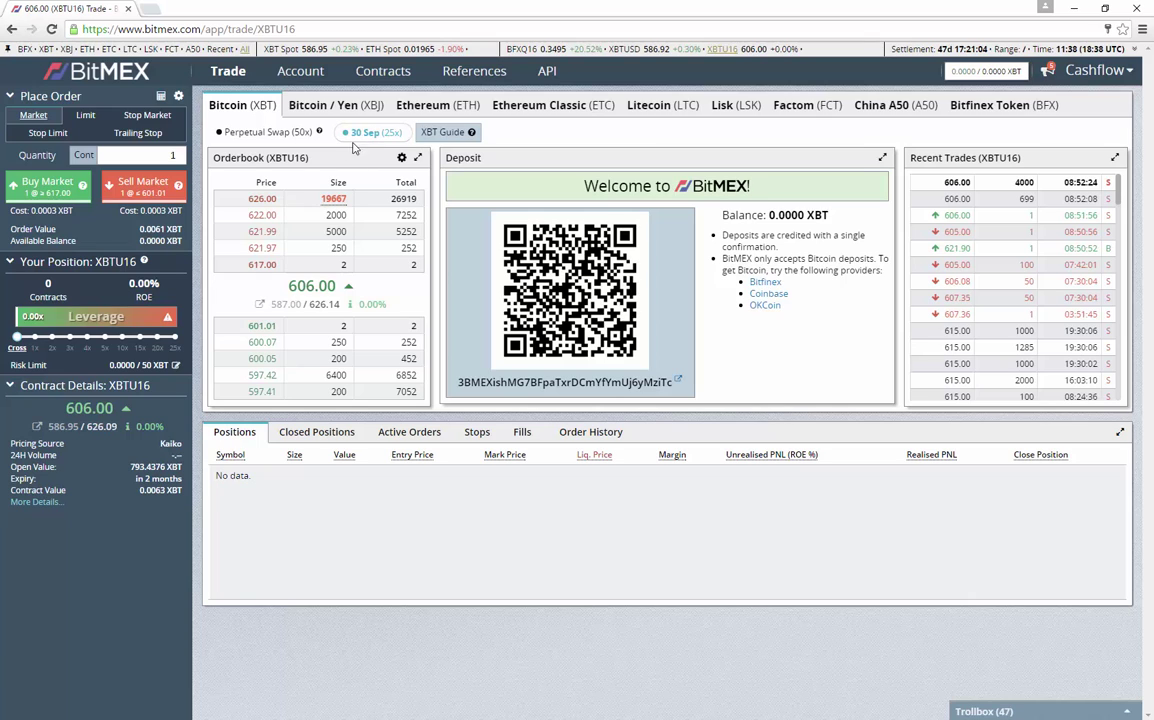
click(262, 134)
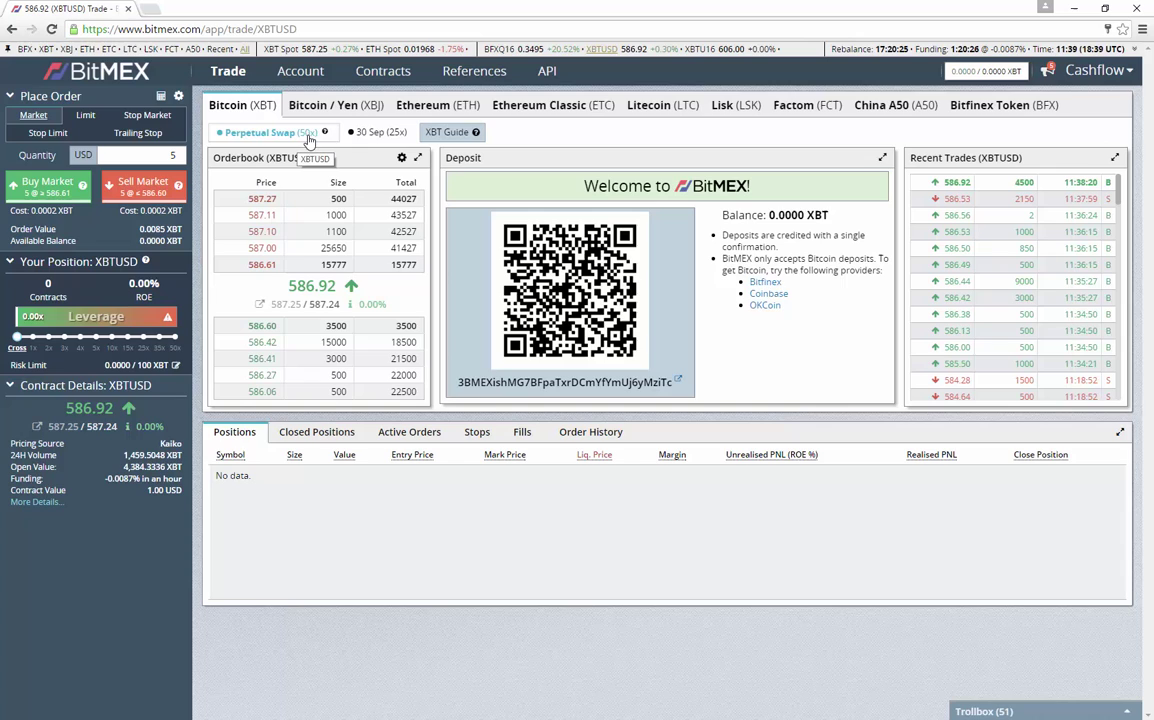
Inspect the 30 Sep XBTU16 futures contract and its index price, then return to XBTUSD perpetual
click(372, 134)
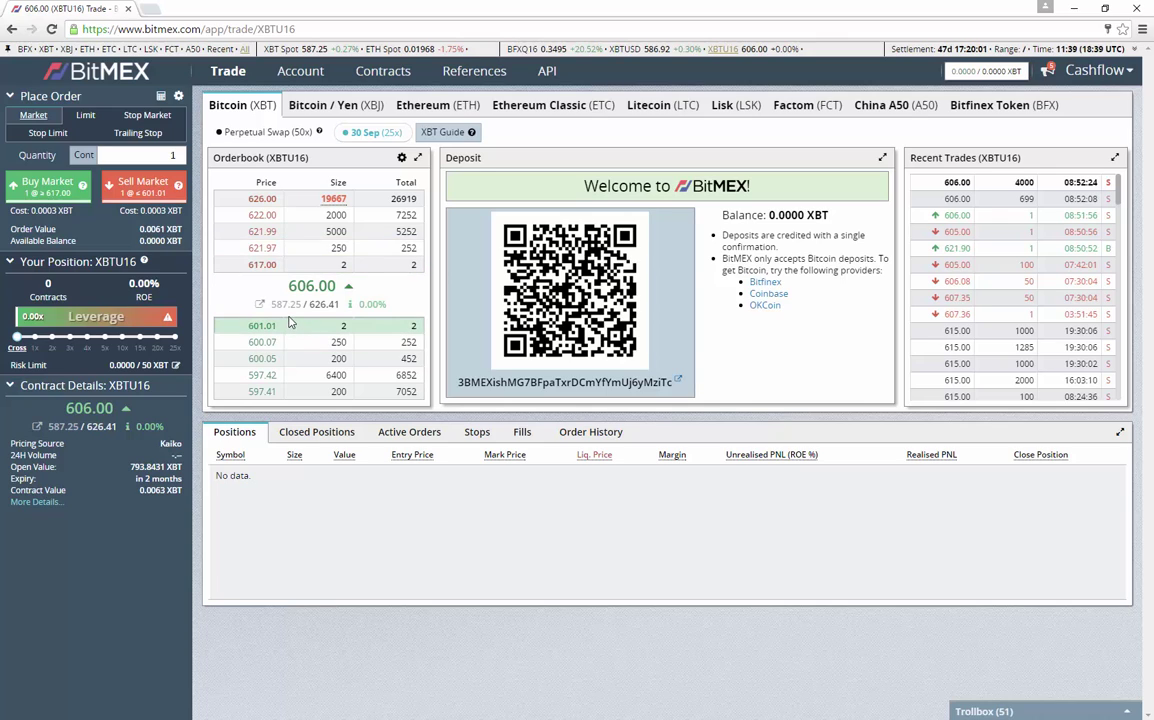
mouse_move(284, 310)
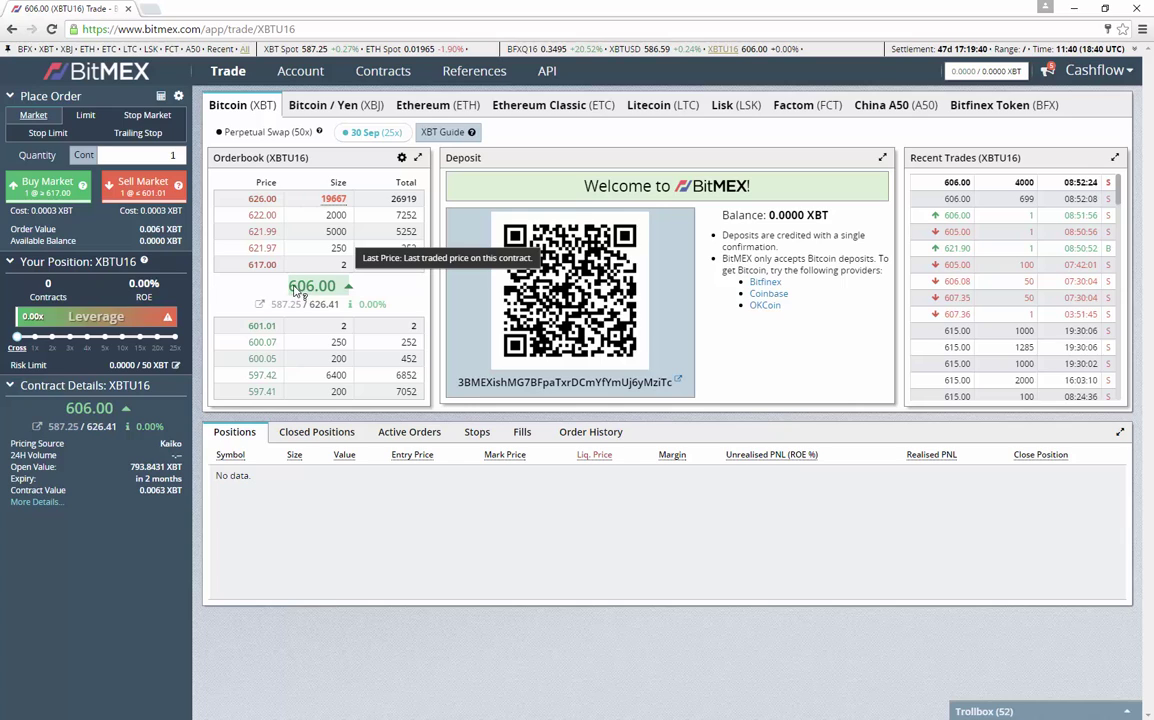
click(305, 132)
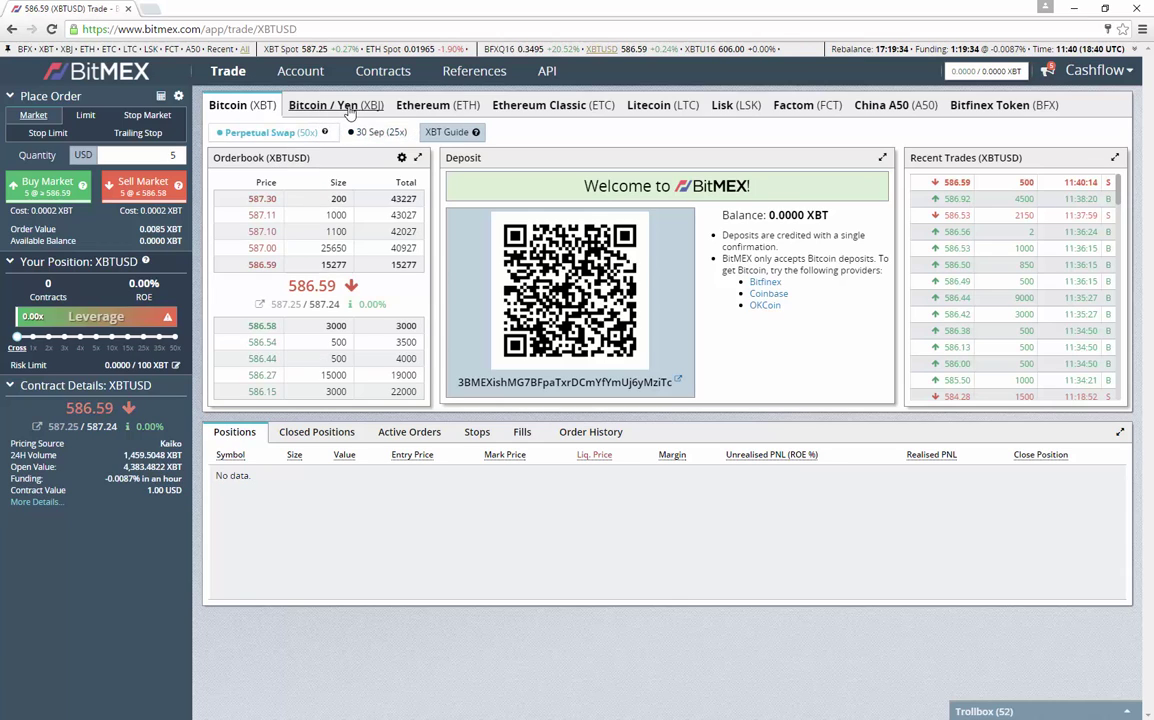
Browse the Bitcoin / Yen, Ethereum and Ethereum Classic markets, ending on Ethereum ETHXBT
click(349, 110)
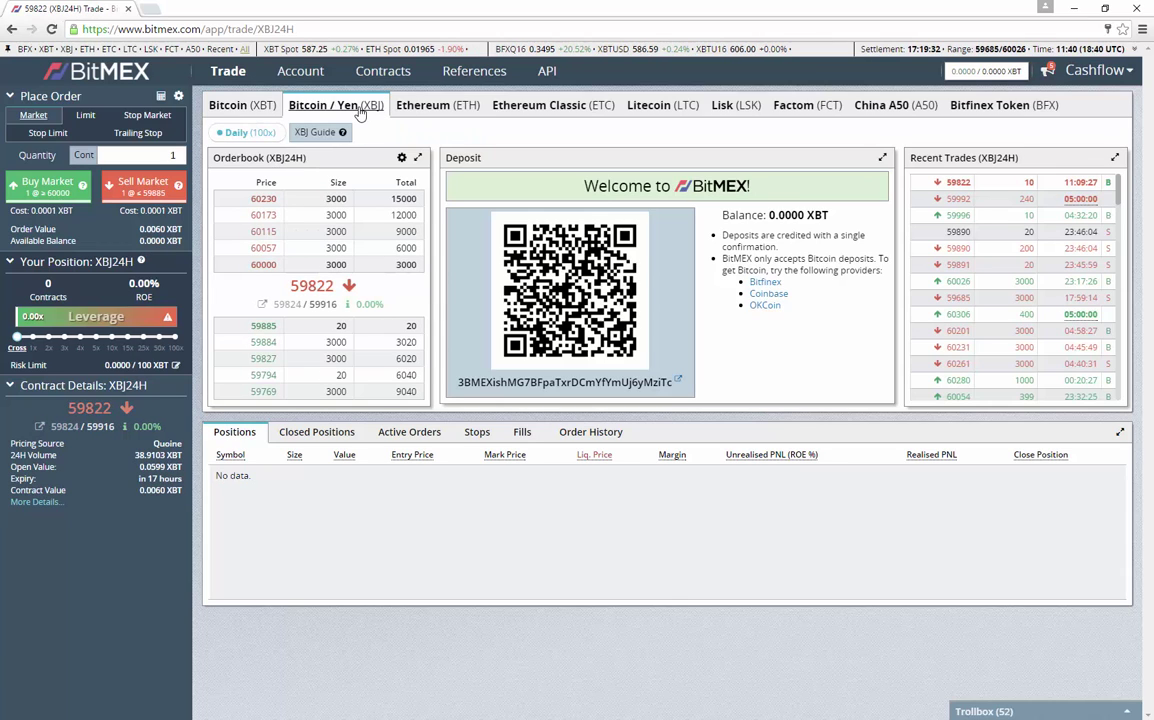
click(425, 110)
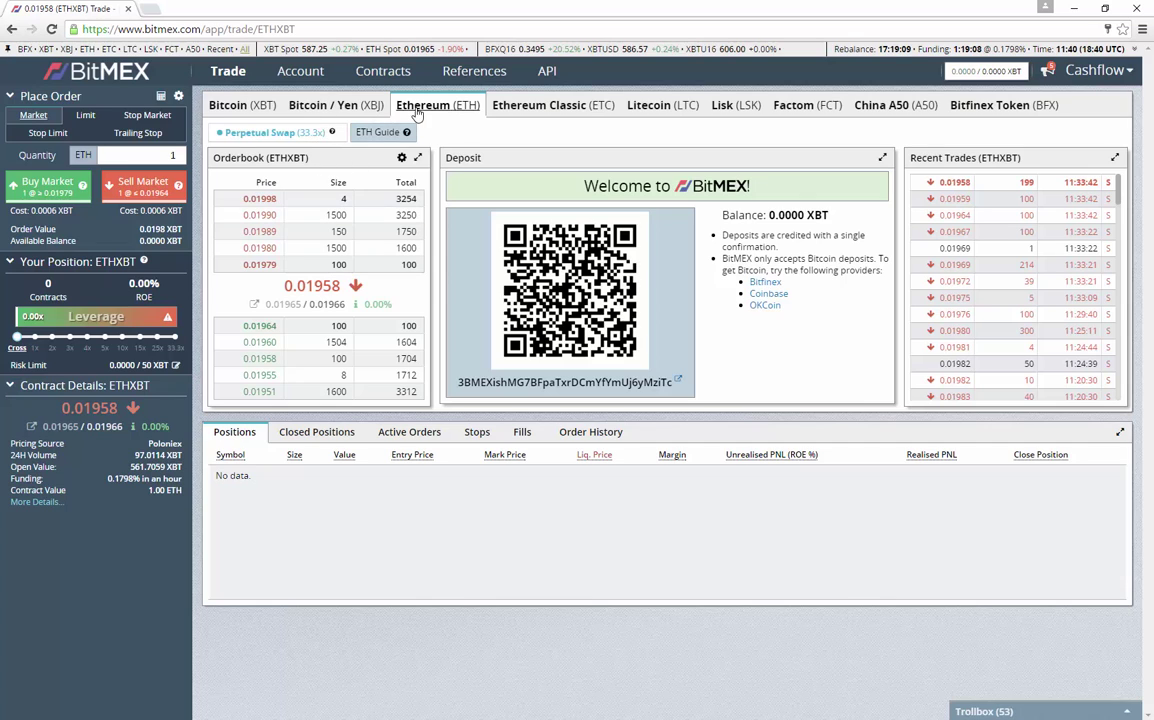
click(567, 104)
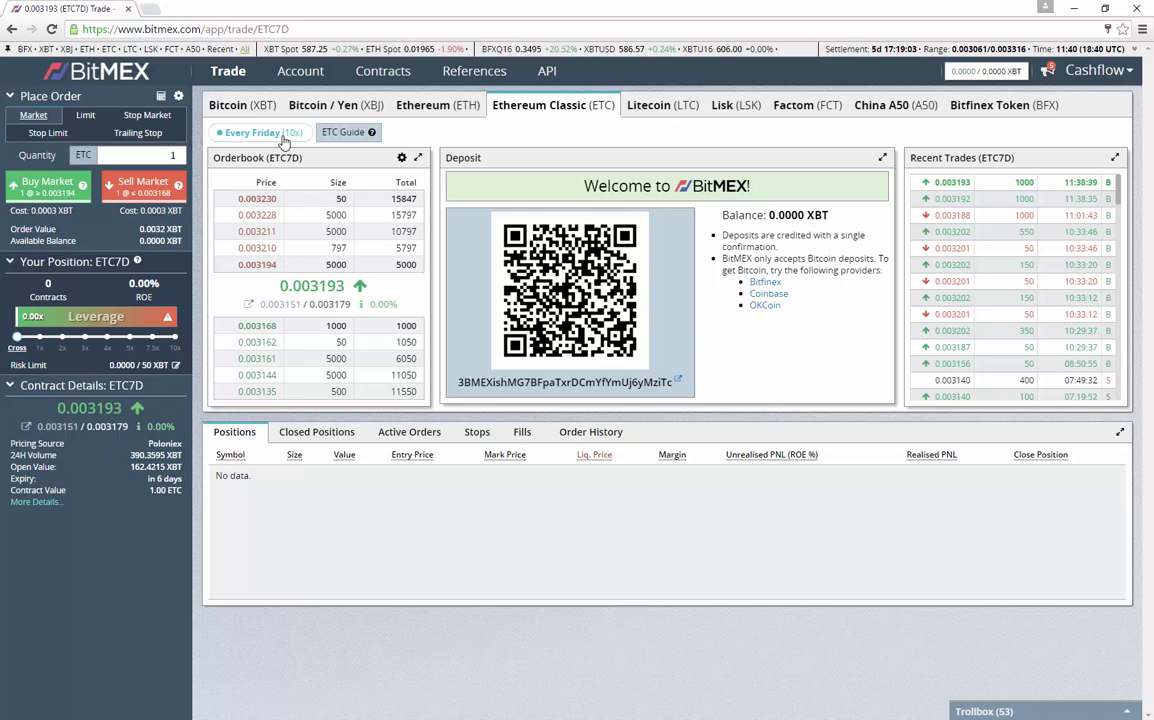
click(437, 105)
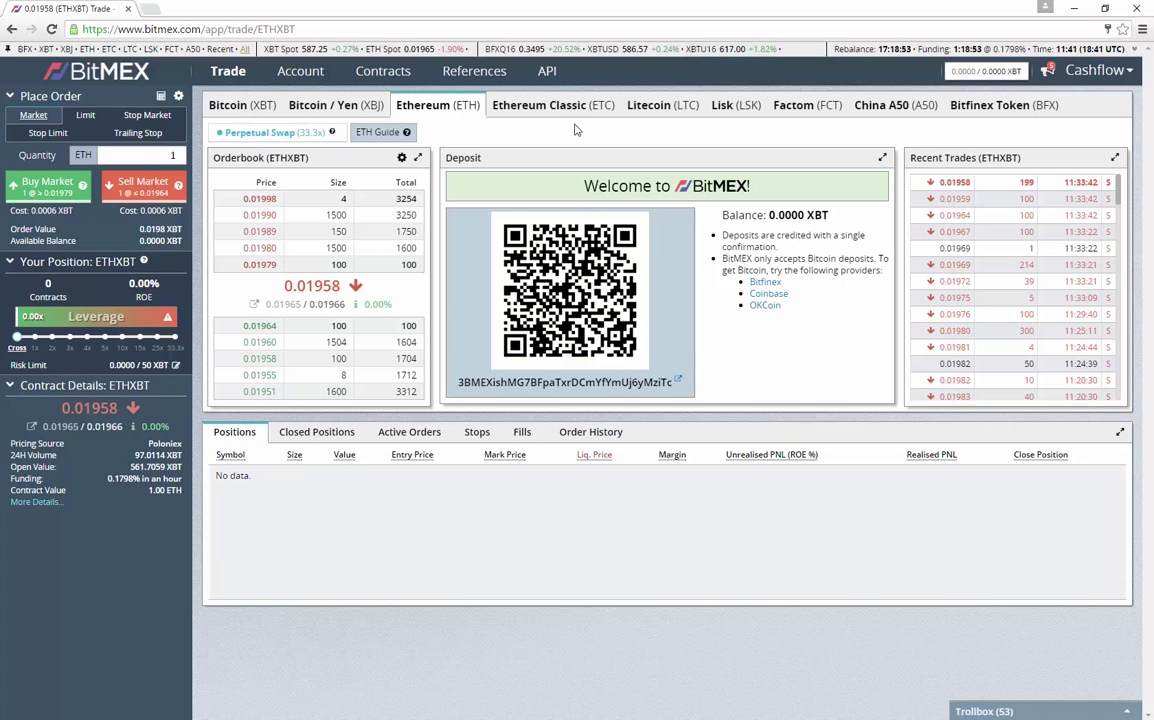
Browse the Litecoin, Lisk, Factom and China A50 markets, ending on Bitfinex Token BFXQ16
click(645, 106)
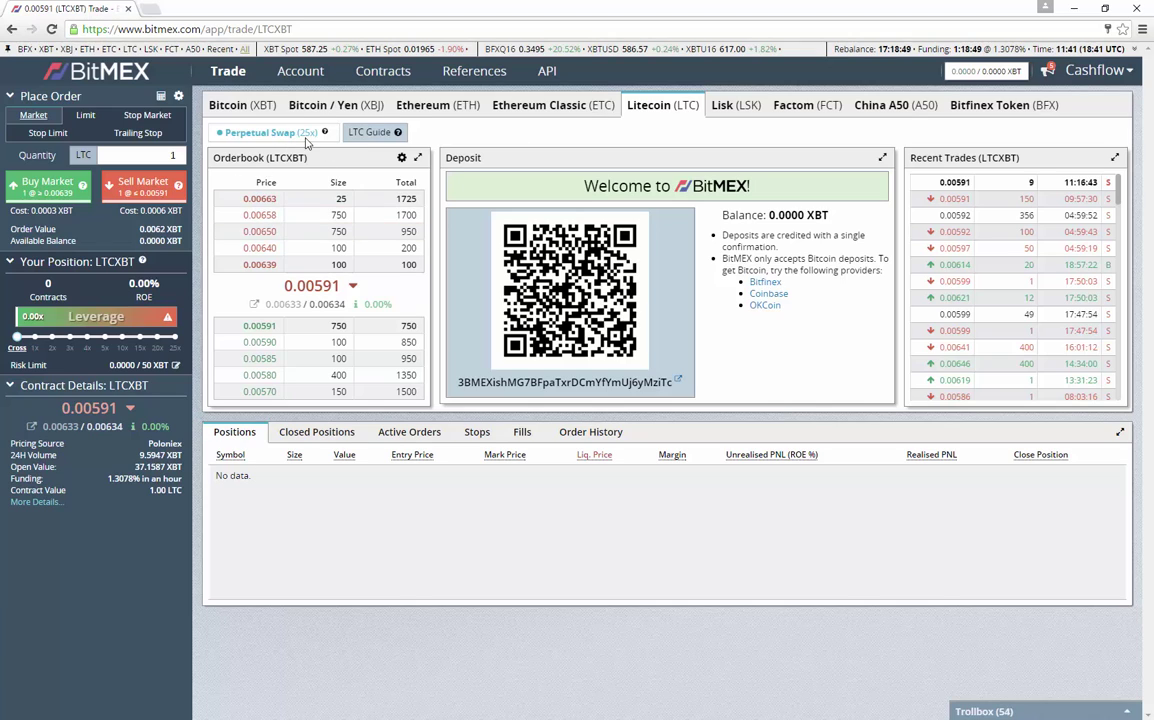
click(740, 106)
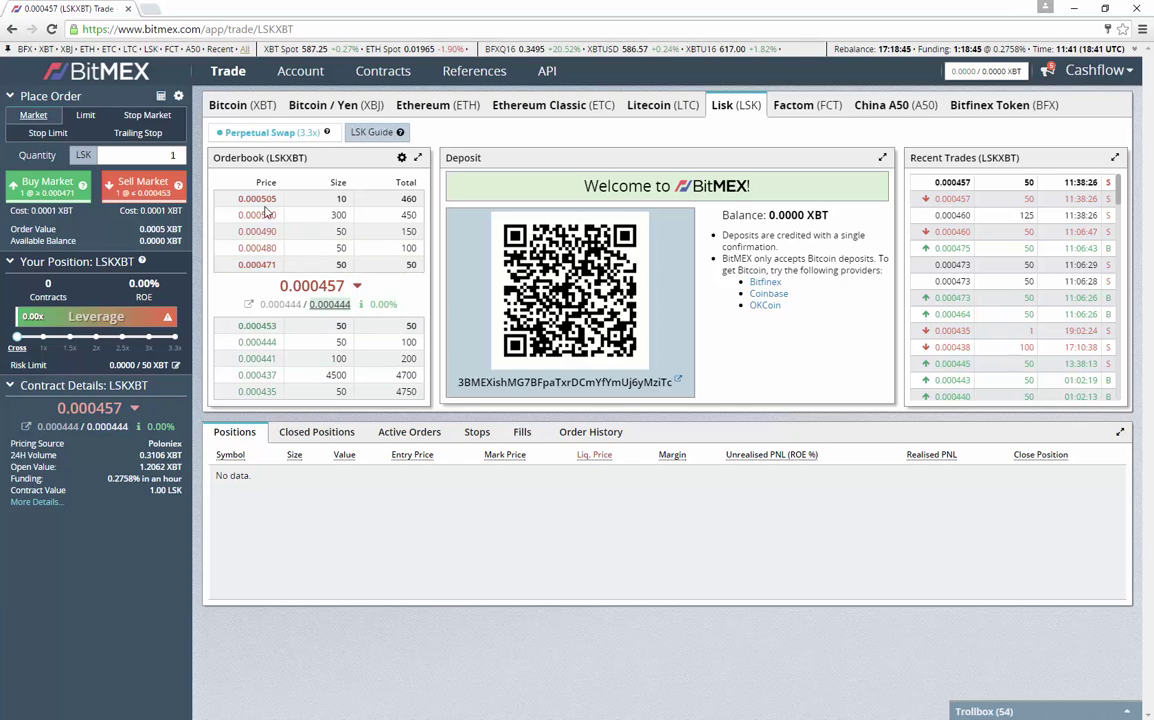
click(803, 108)
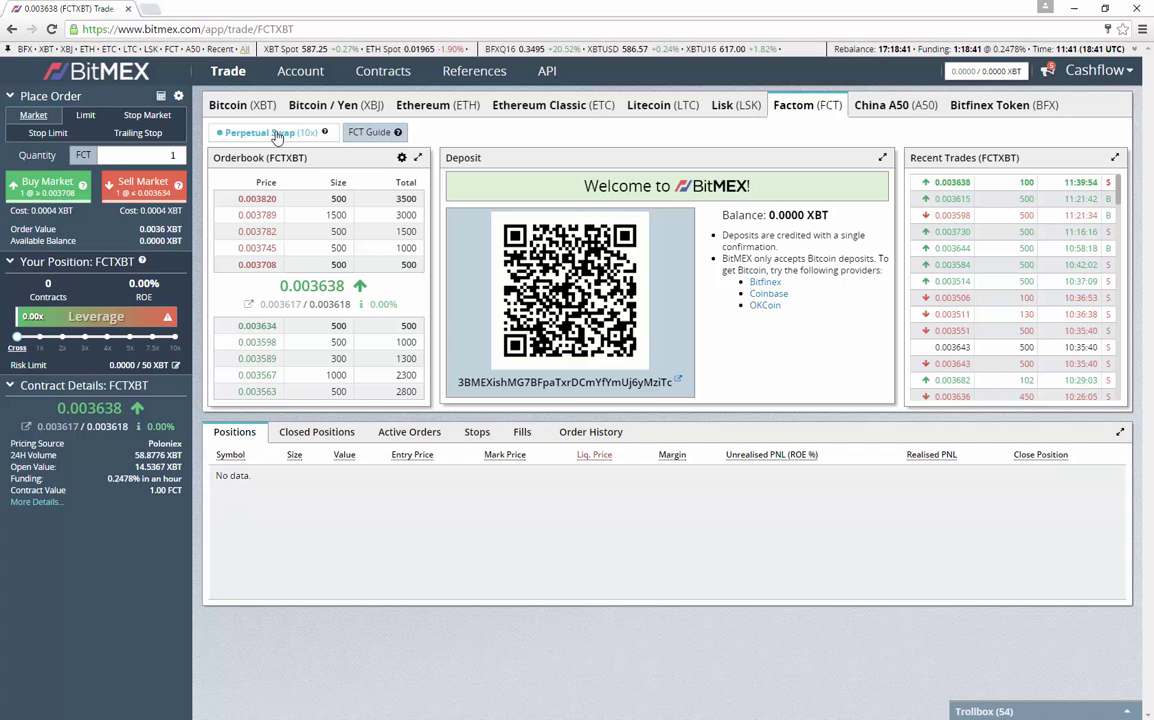
click(872, 110)
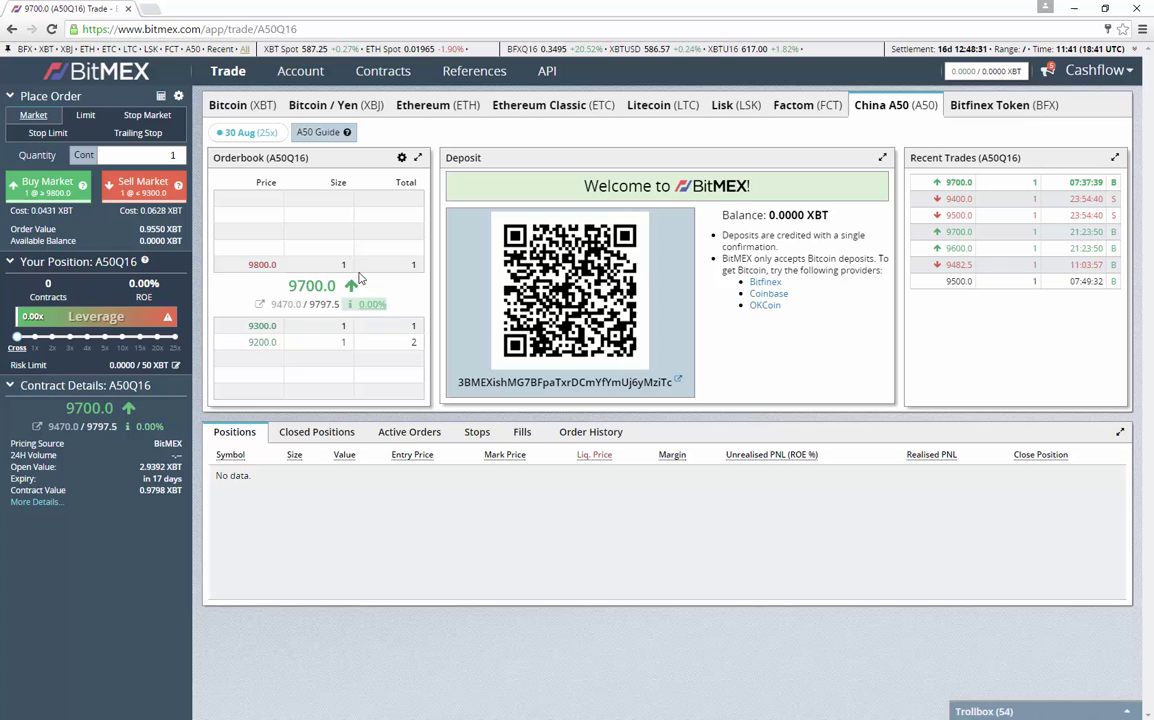
click(985, 112)
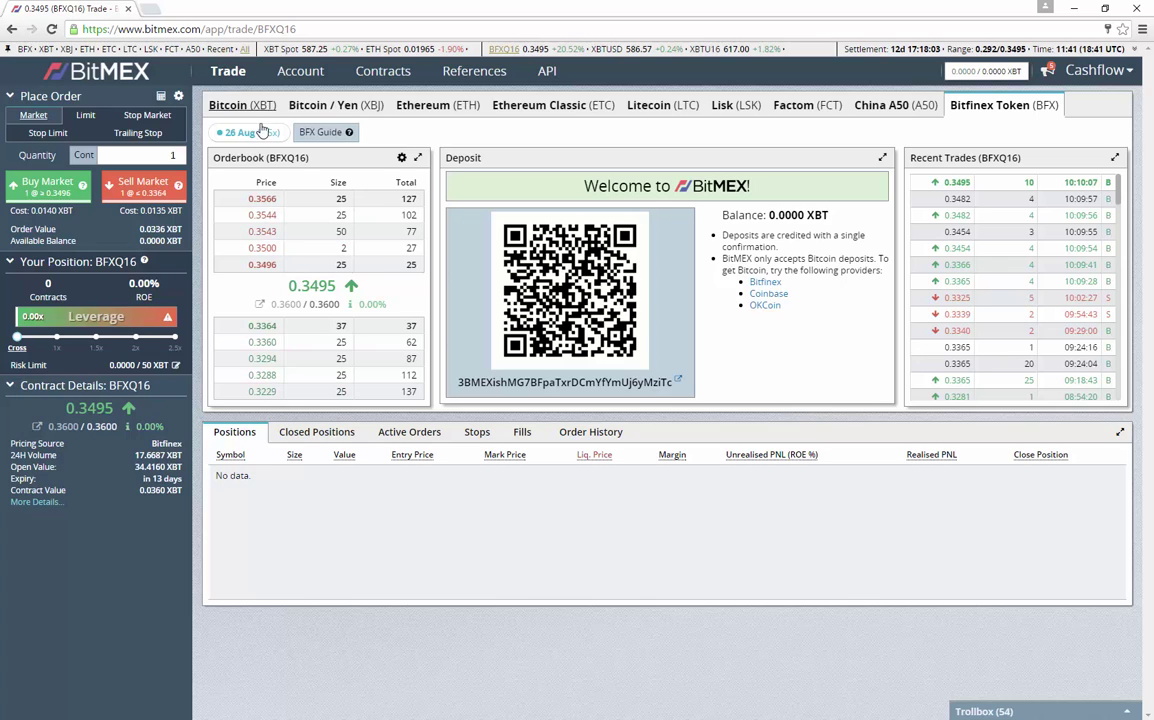
Return to the Bitcoin XBTUSD contract, then expand the trollbox, read the latest messages, and collapse it
click(232, 110)
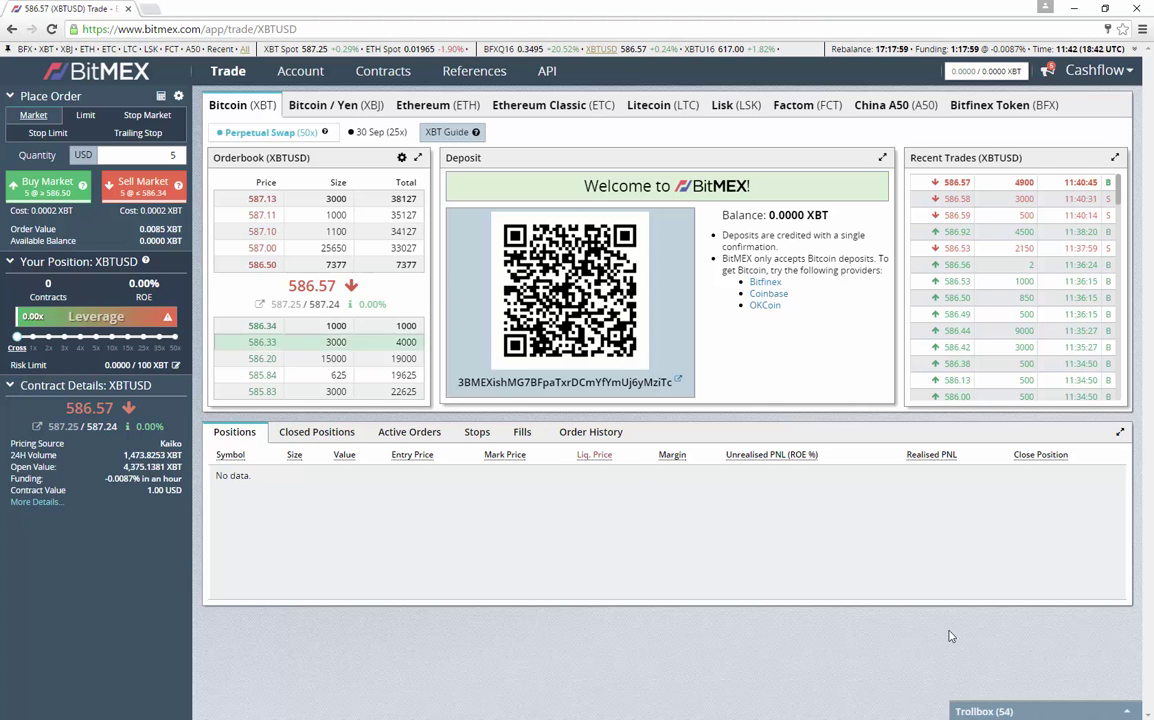
click(1127, 708)
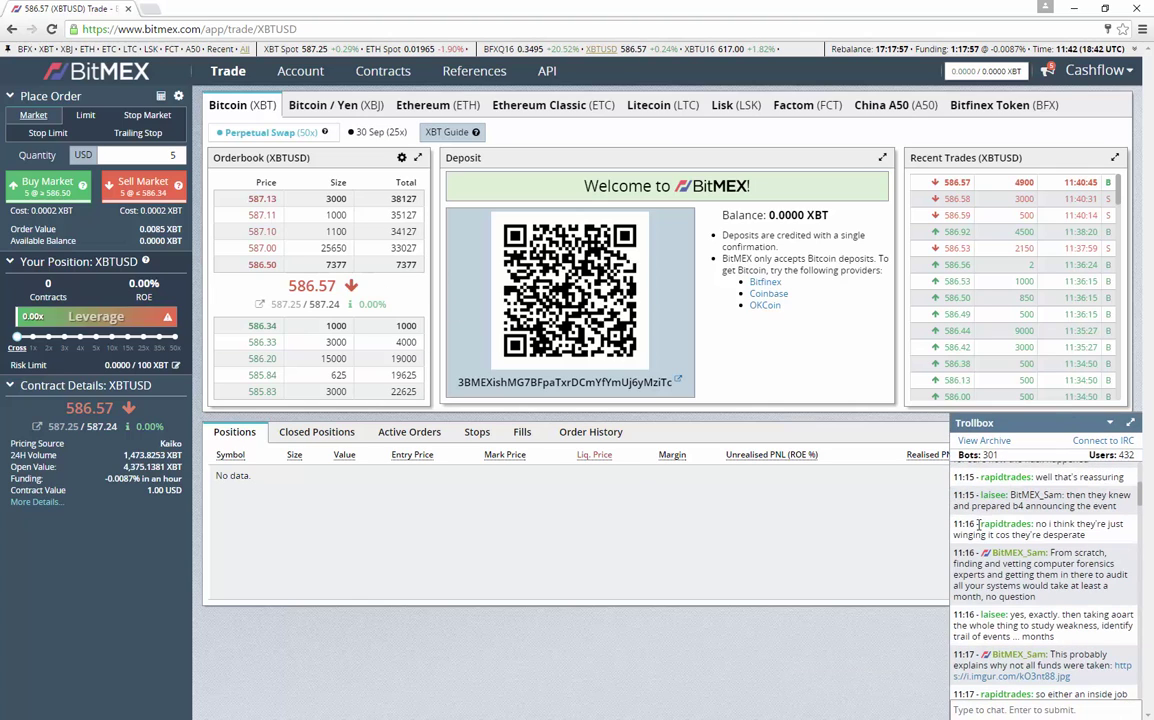
scroll(1068, 621, down, 10)
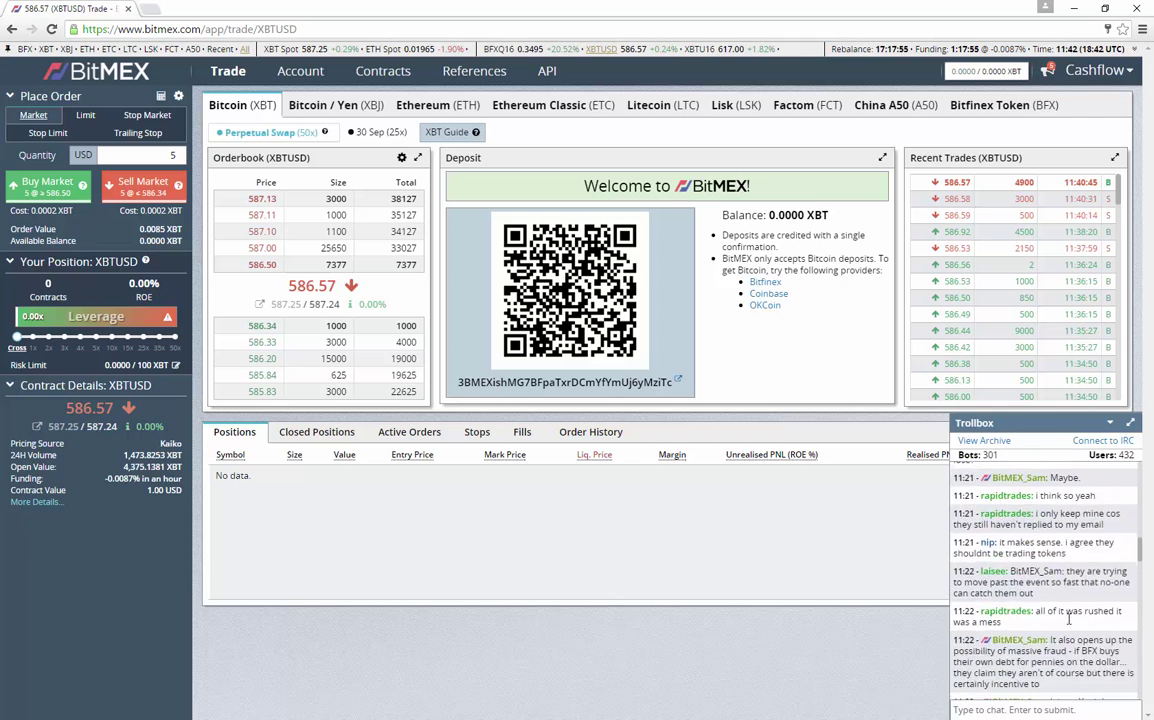
drag(1138, 575, 1145, 700)
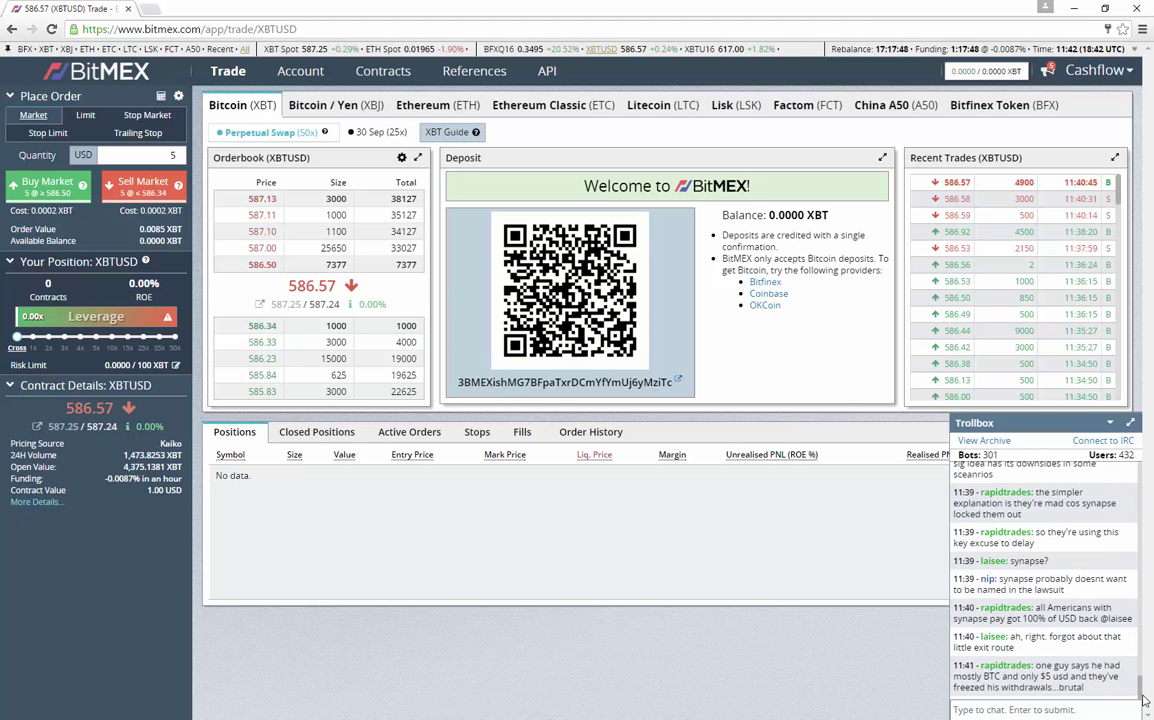
click(1108, 424)
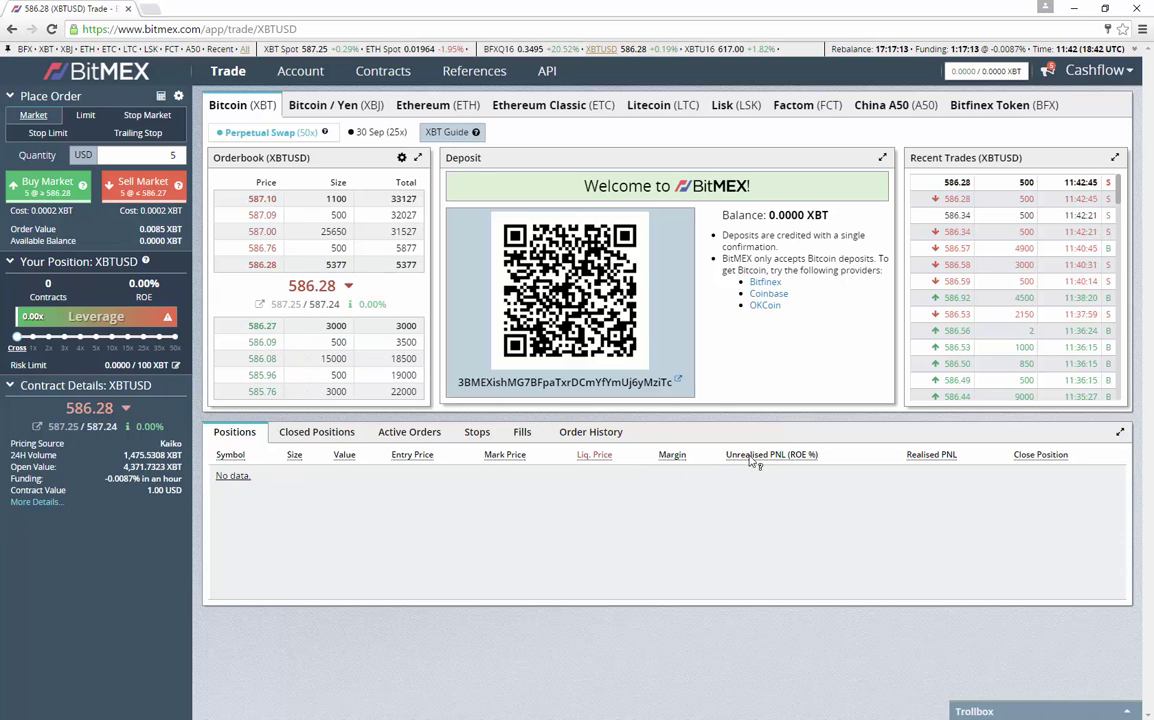
mouse_move(752, 463)
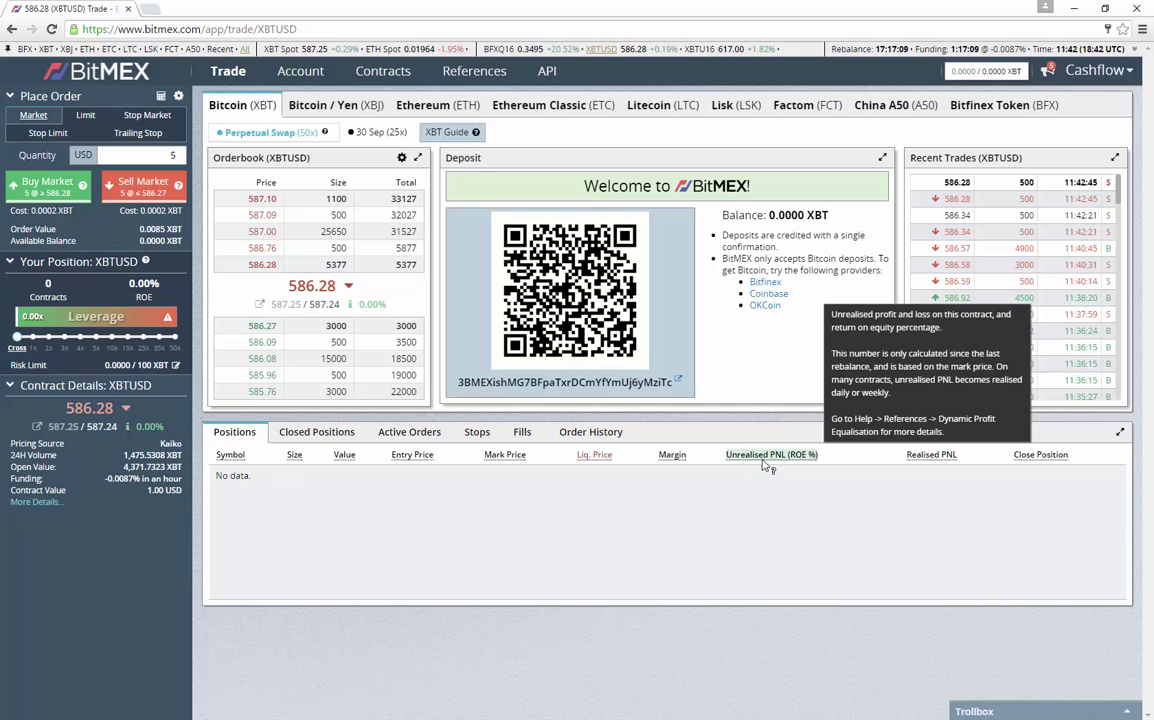
mouse_move(932, 463)
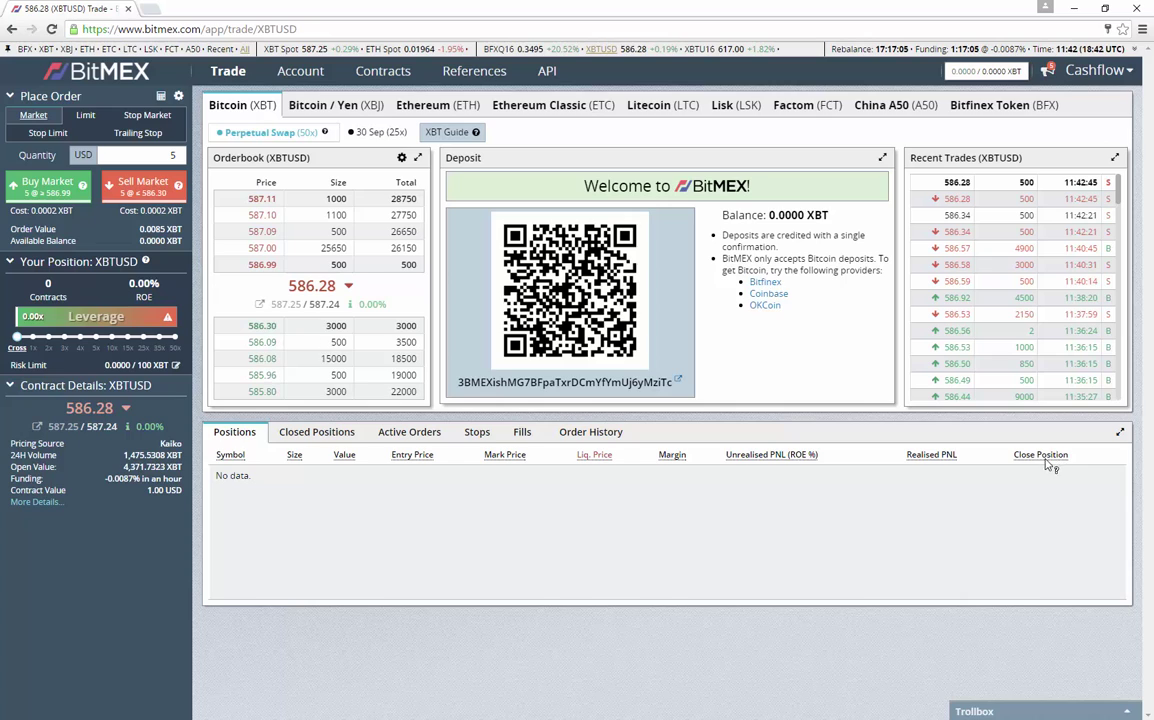
click(340, 433)
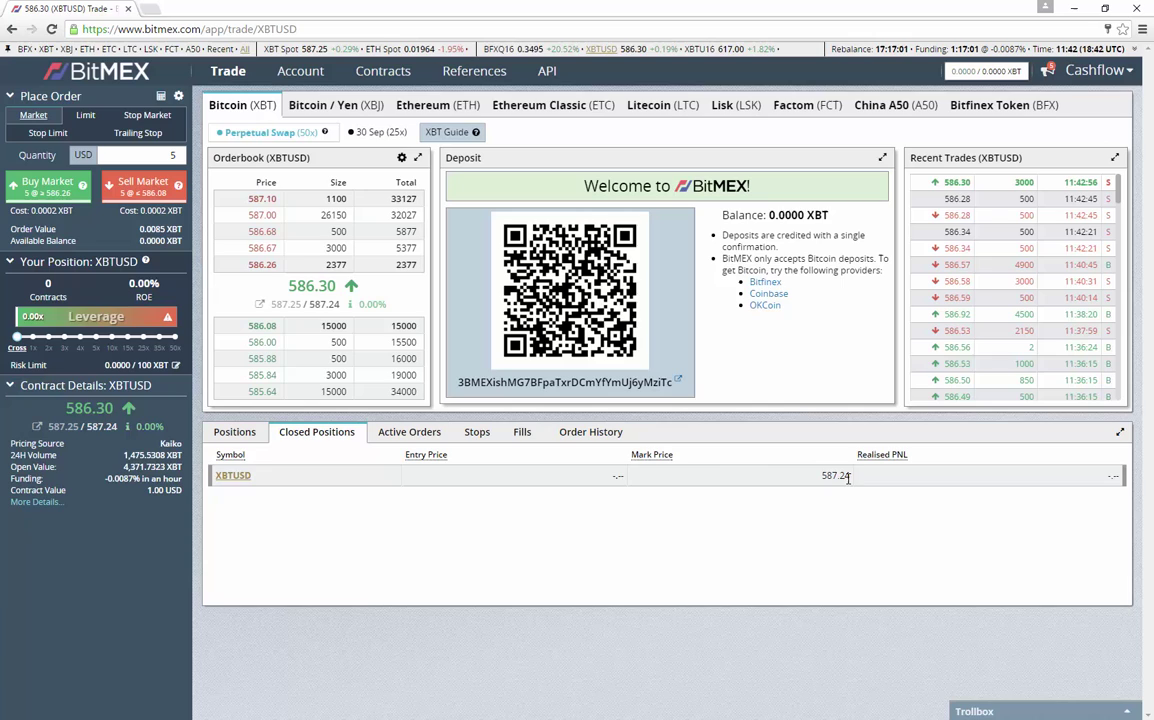
click(407, 437)
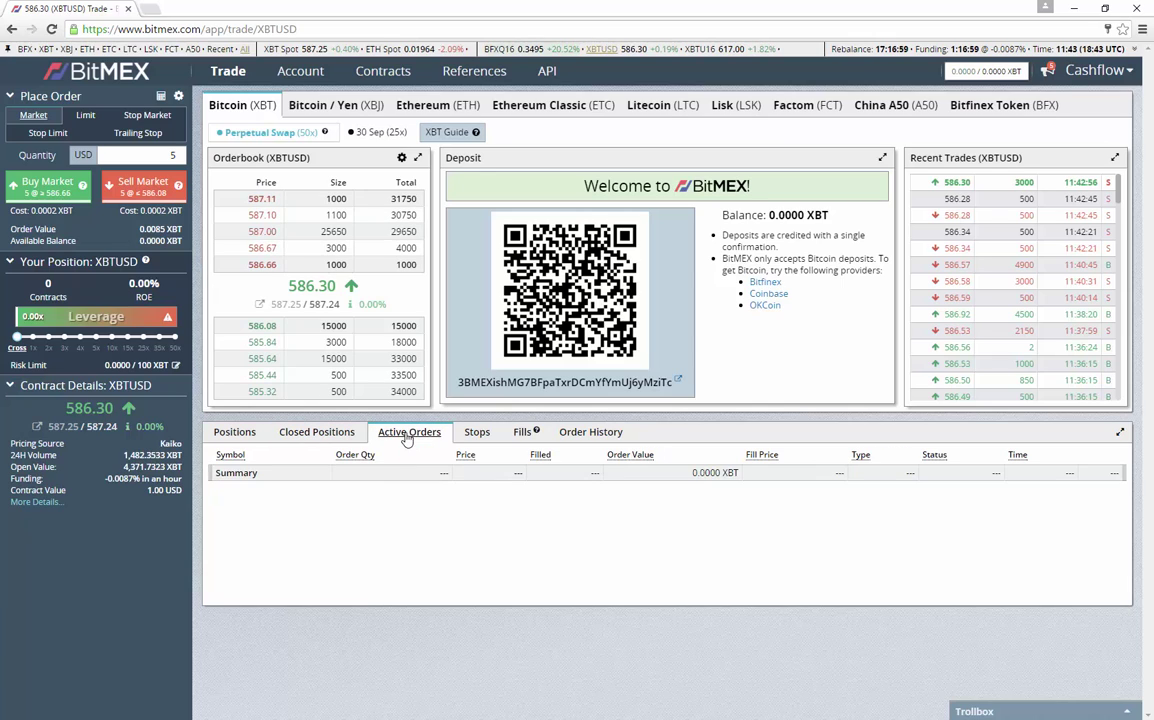
click(480, 436)
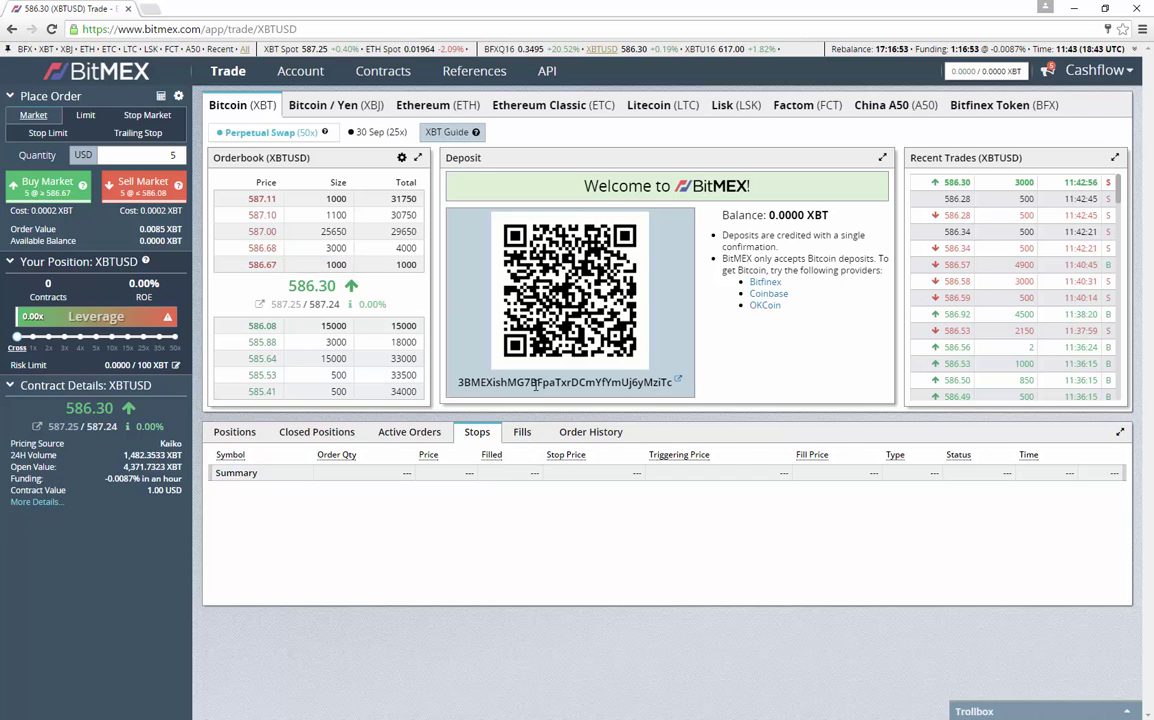
click(233, 432)
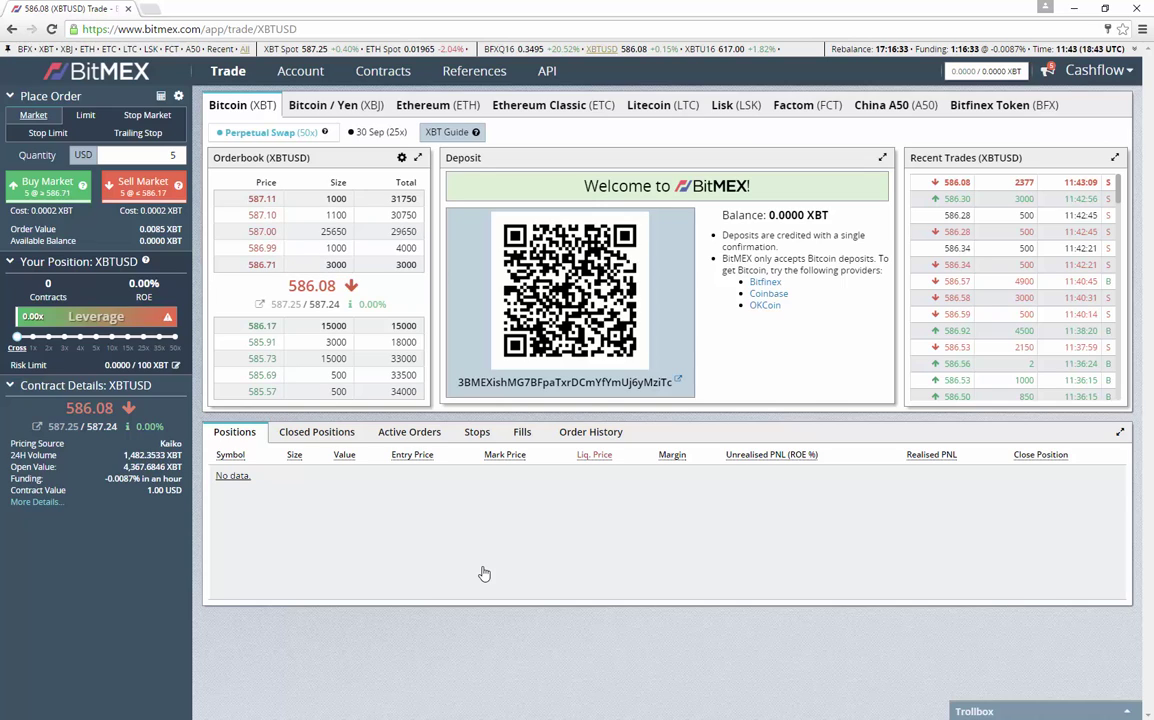
click(492, 77)
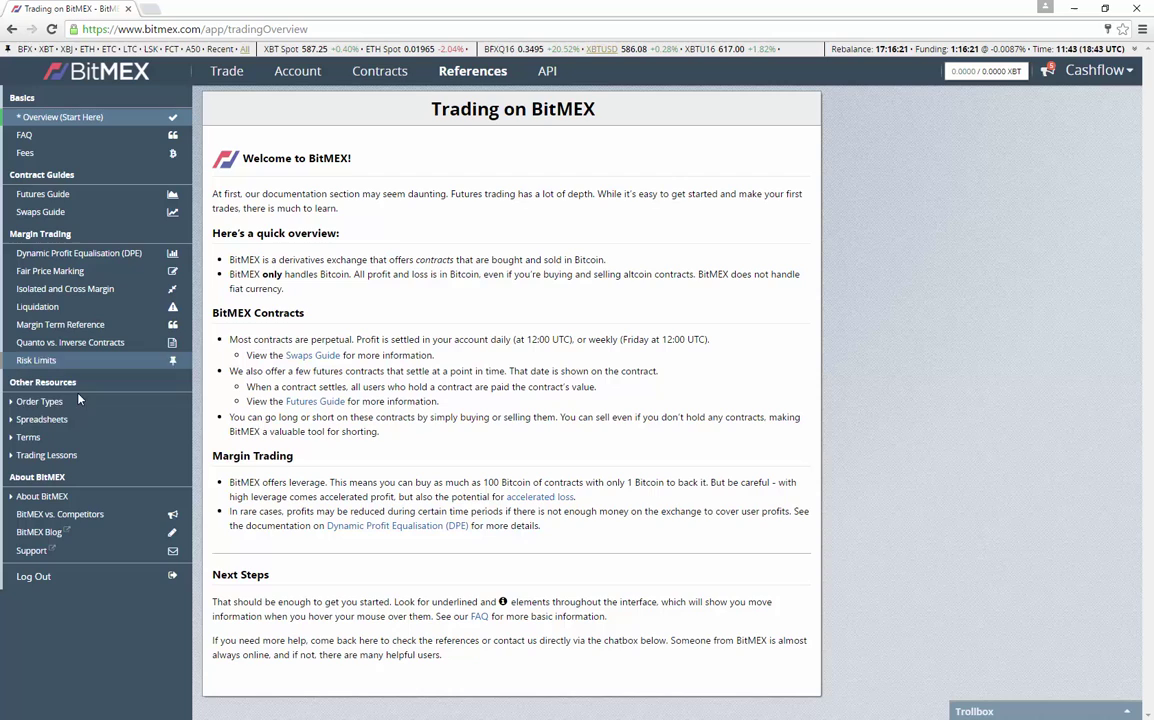
click(229, 76)
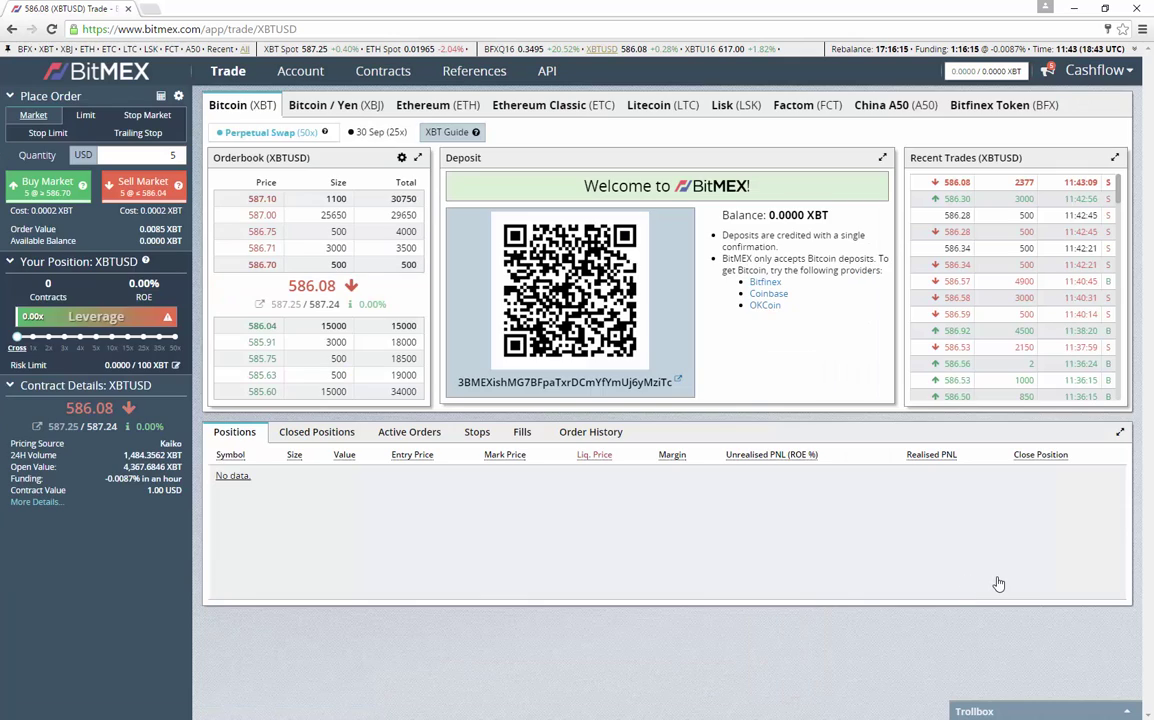